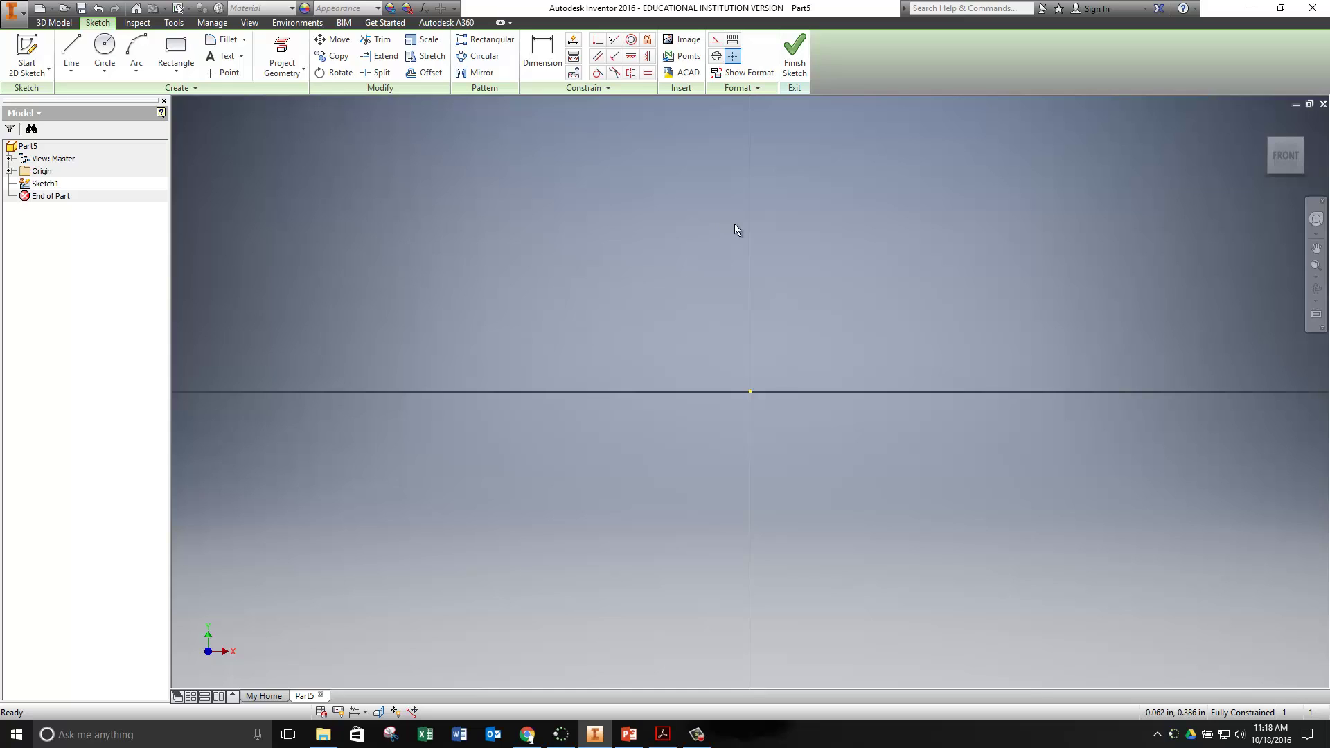
# Sketch a closed eight-sided stepped profile with the Line tool, about 1.12 in wide along its base, with a raised middle block.
pyautogui.click(71, 53)
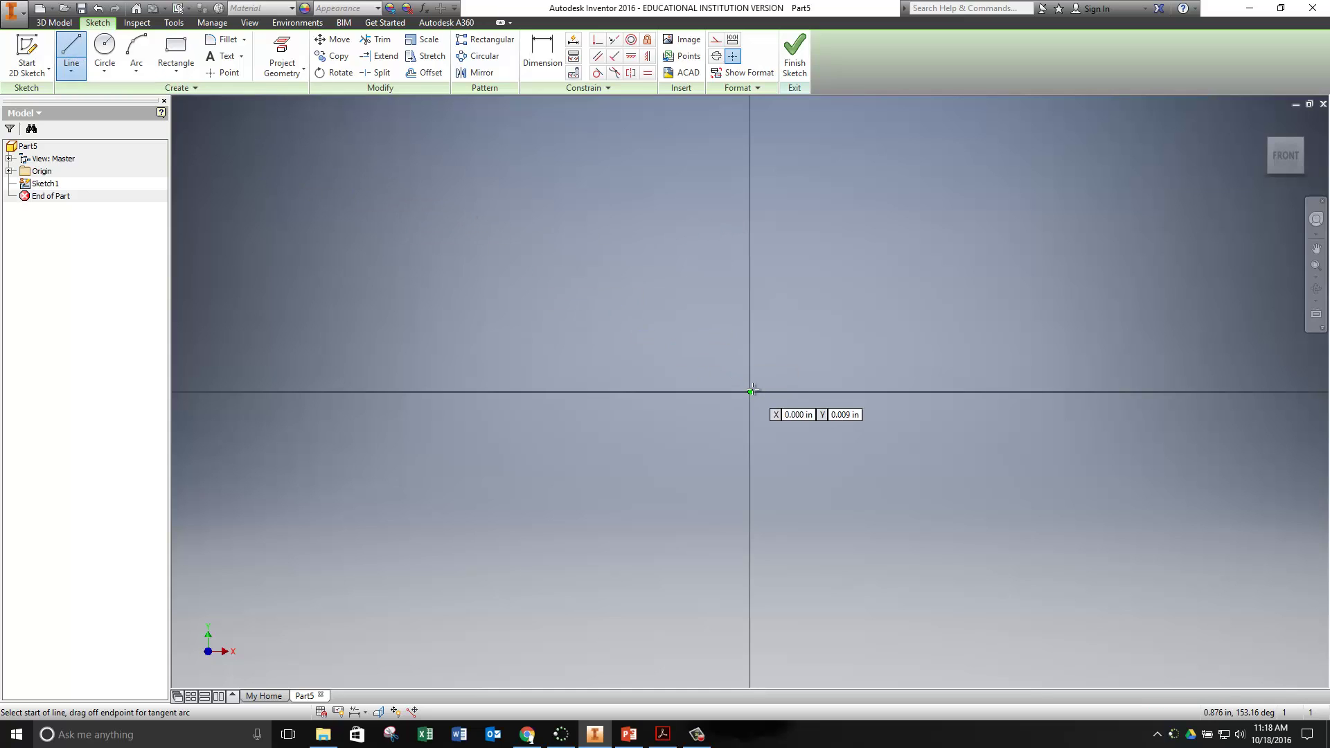
pyautogui.click(691, 357)
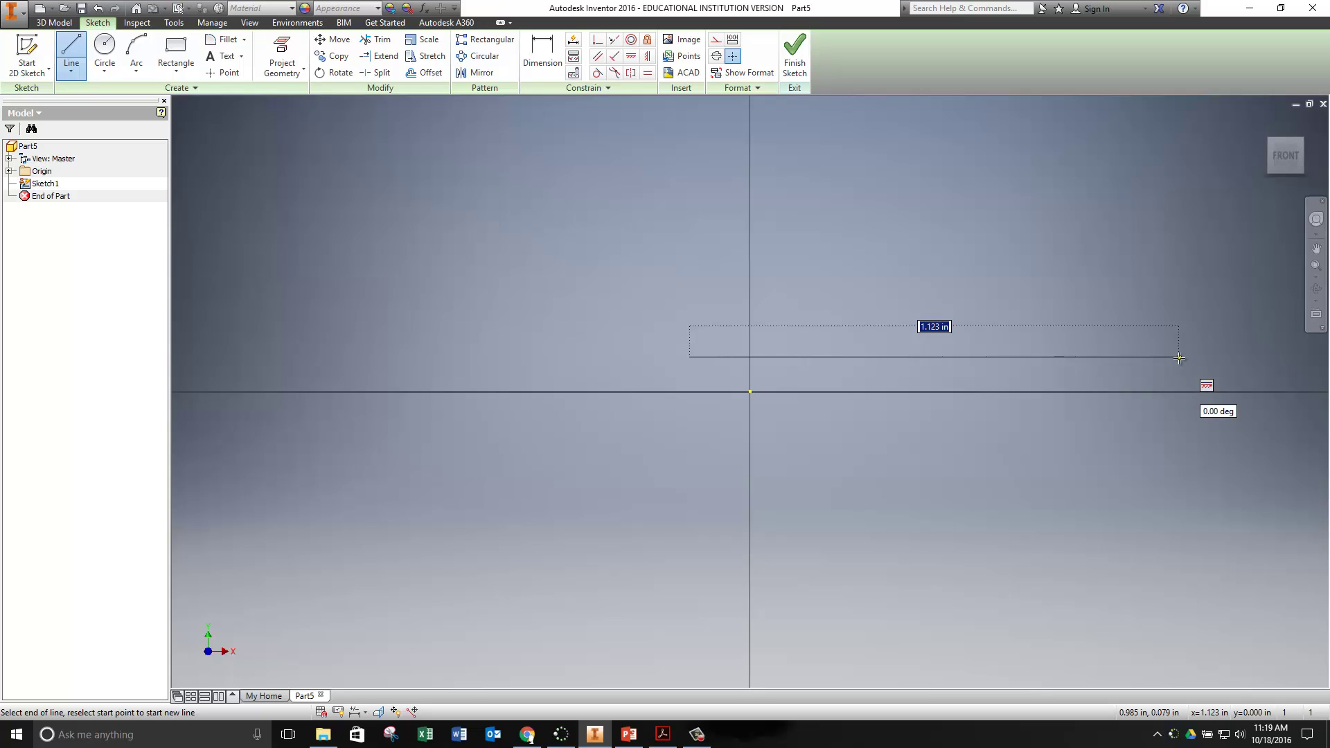
pyautogui.click(1179, 357)
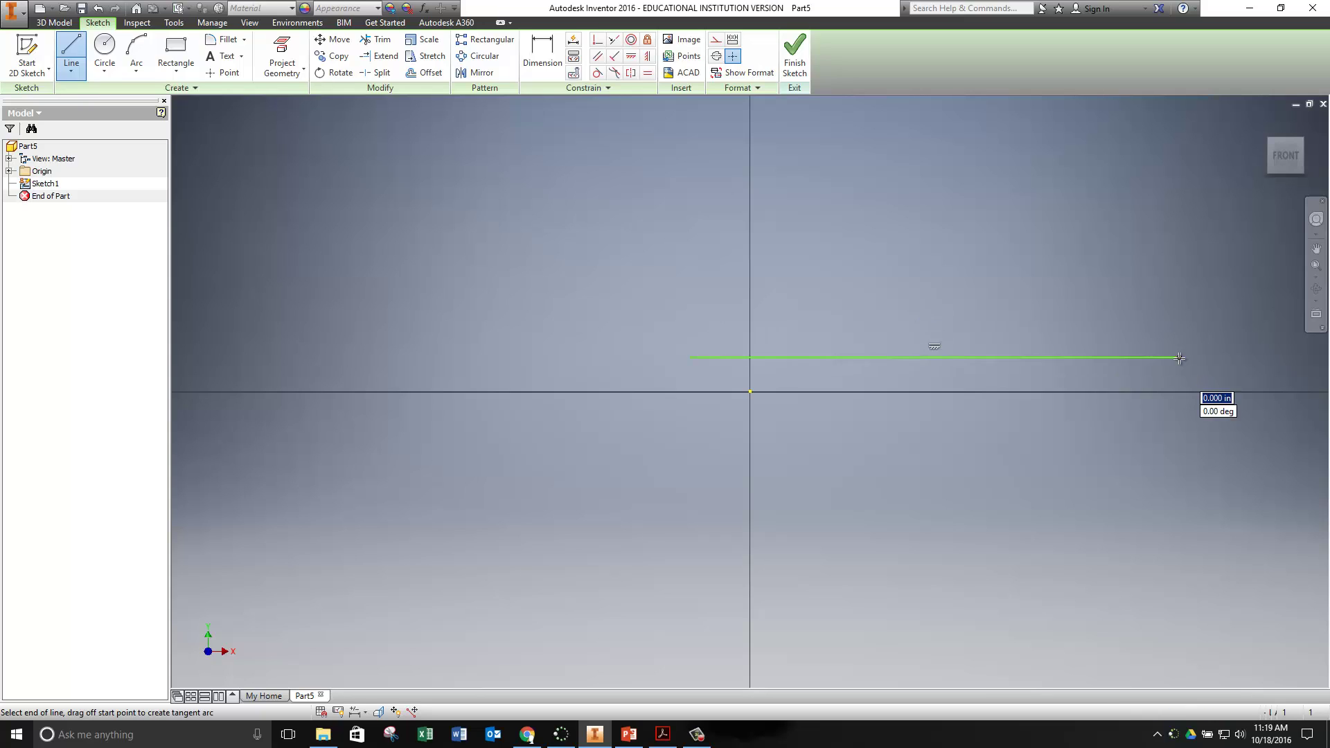
pyautogui.click(1179, 261)
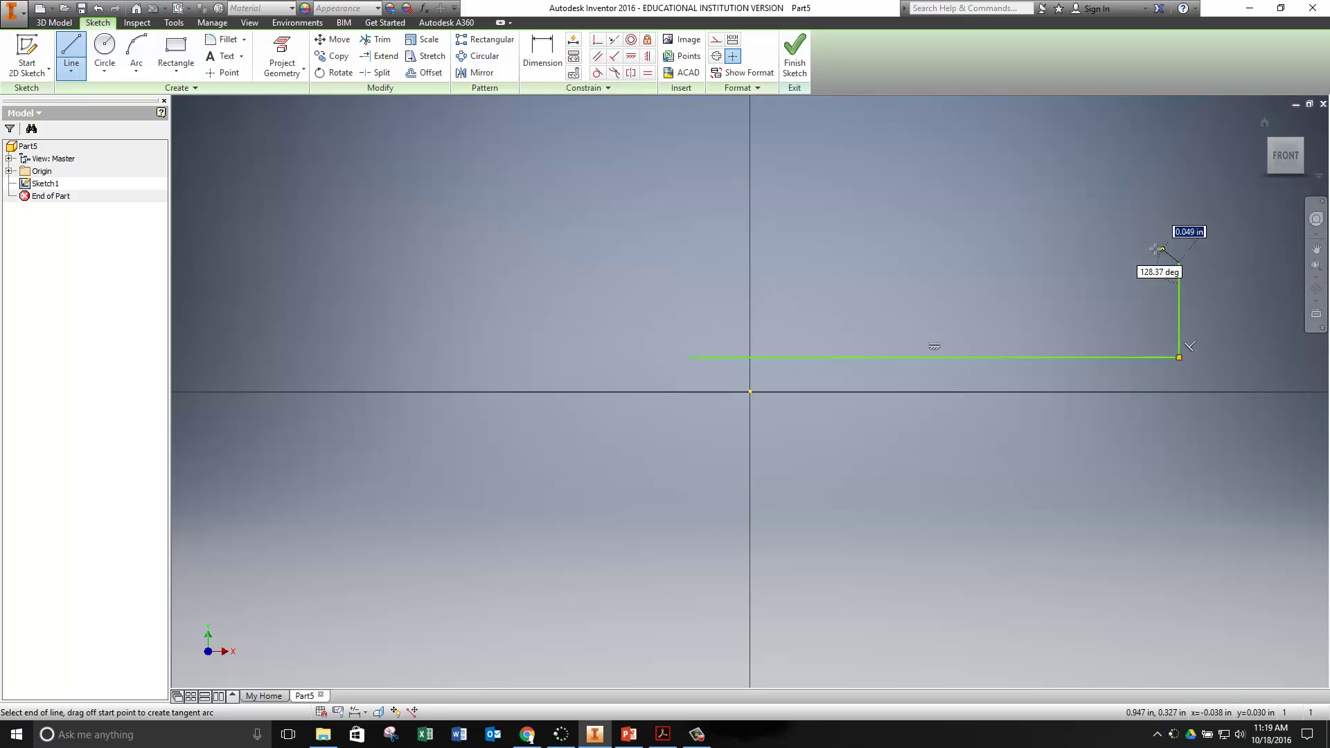
pyautogui.click(1023, 262)
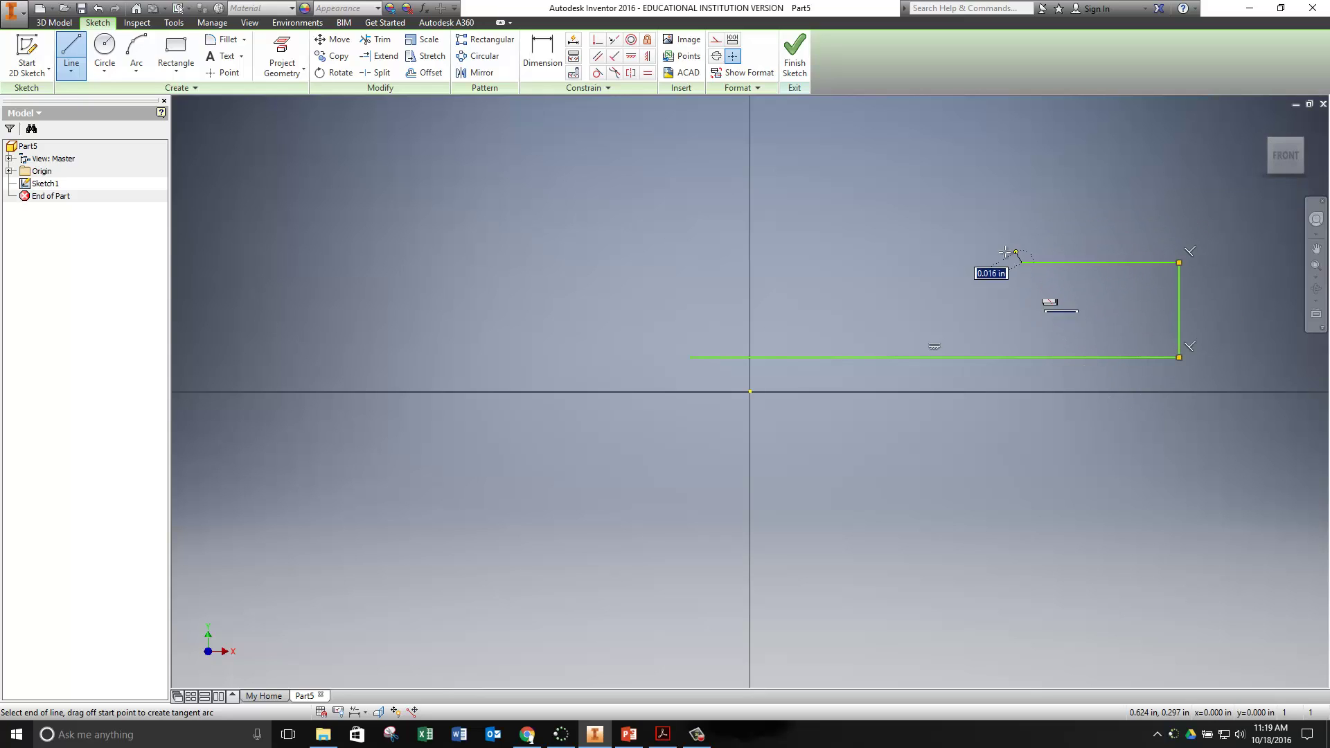
pyautogui.click(1022, 157)
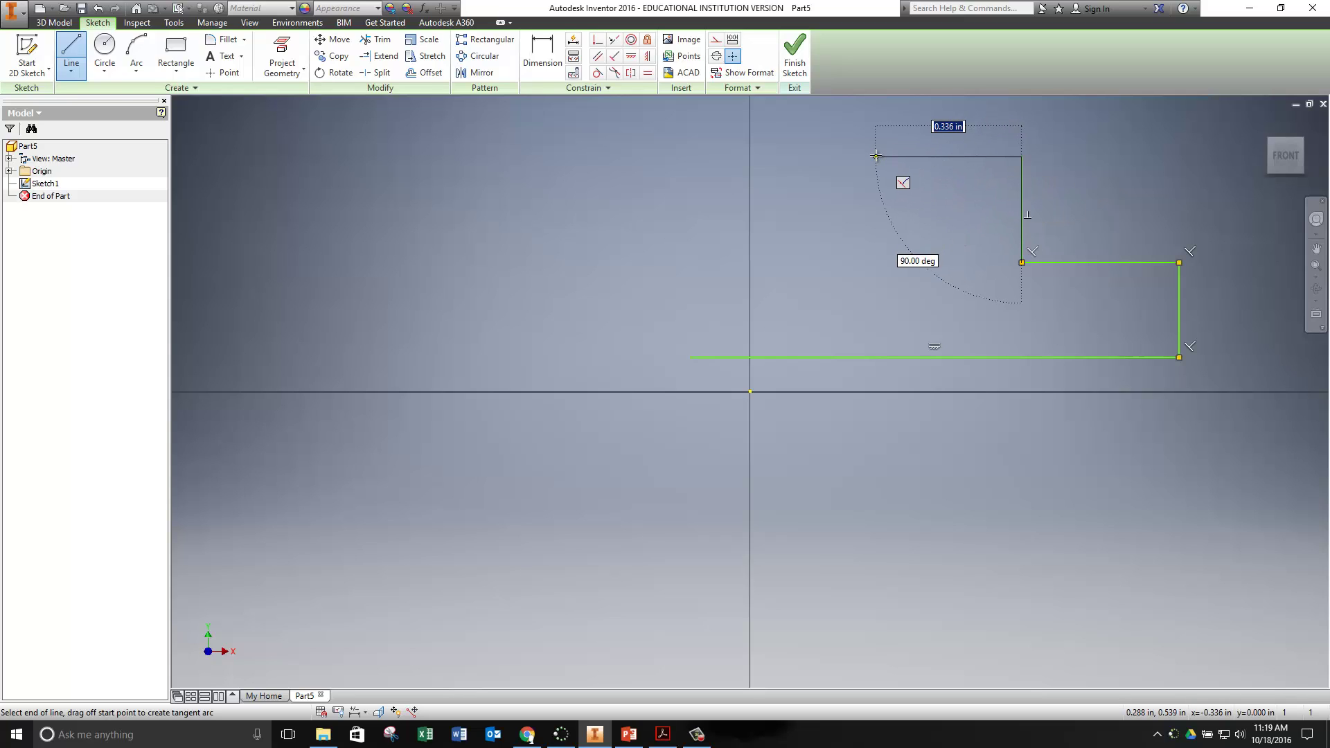
pyautogui.click(875, 157)
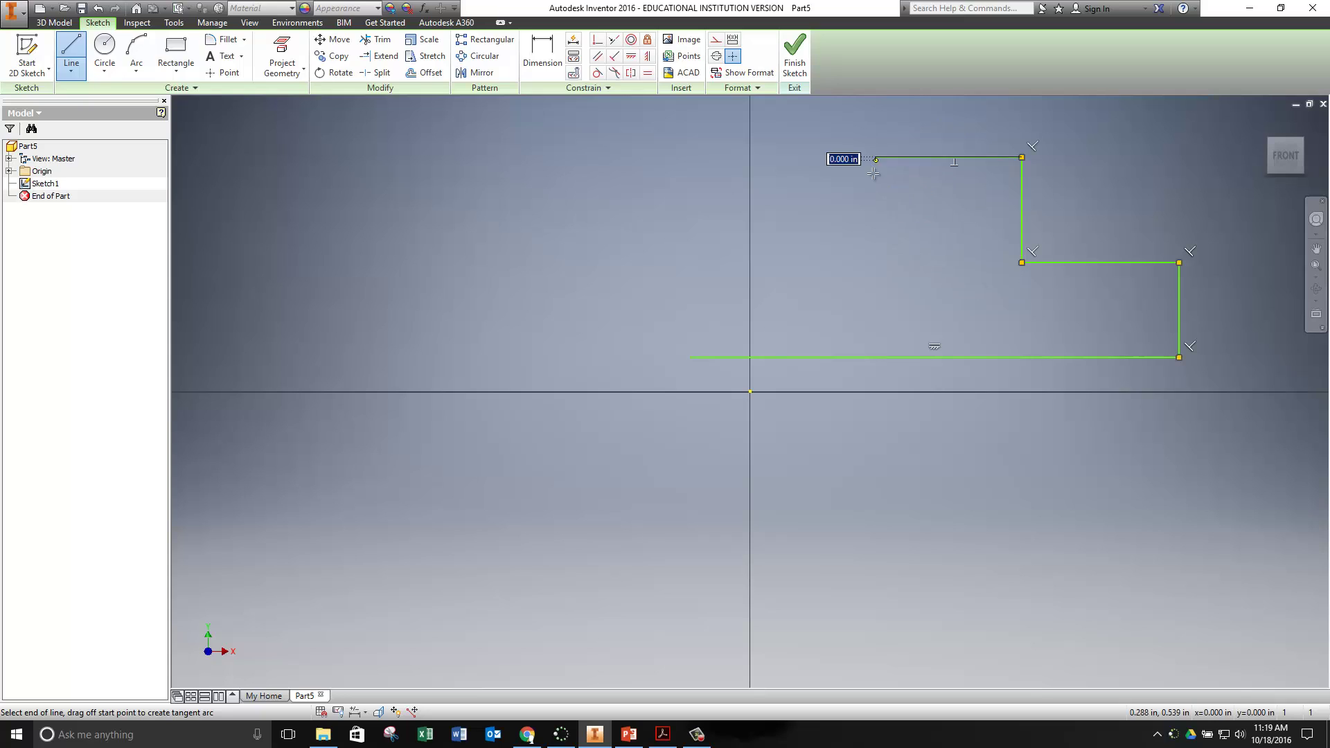
pyautogui.click(876, 208)
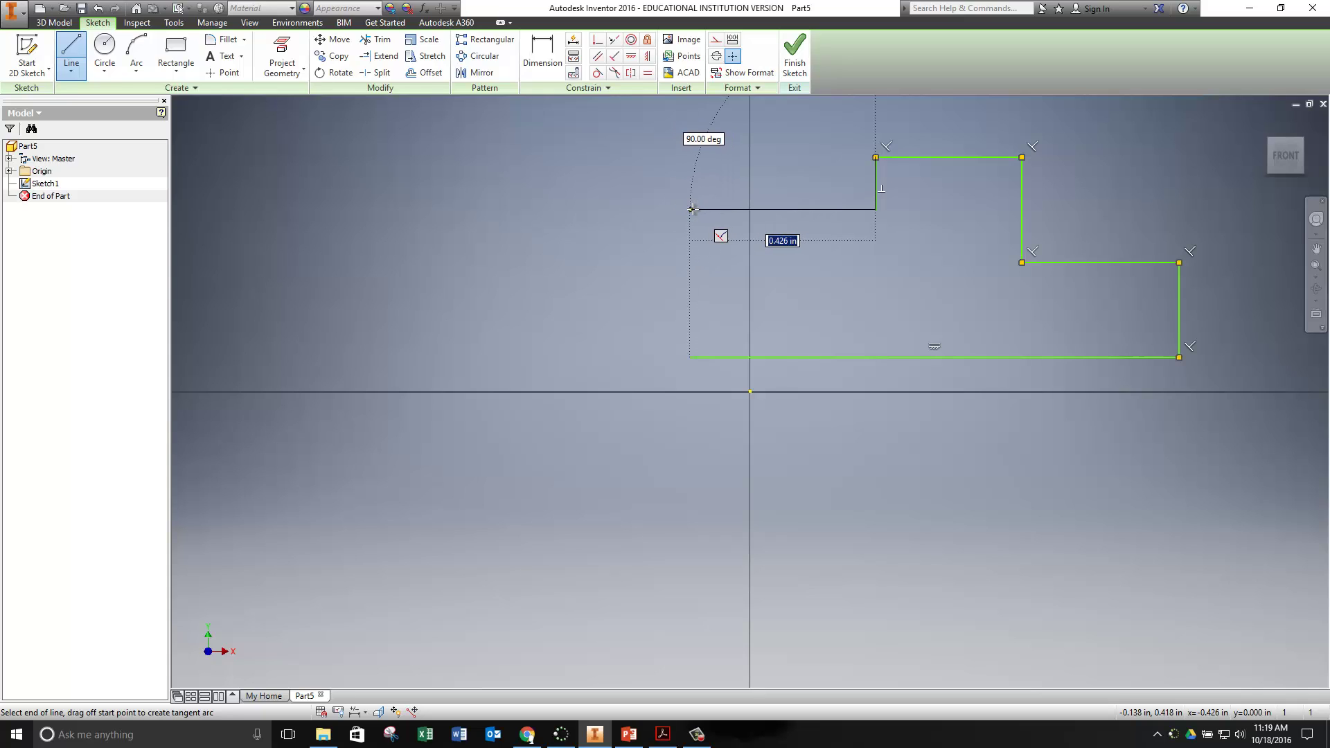
pyautogui.click(691, 210)
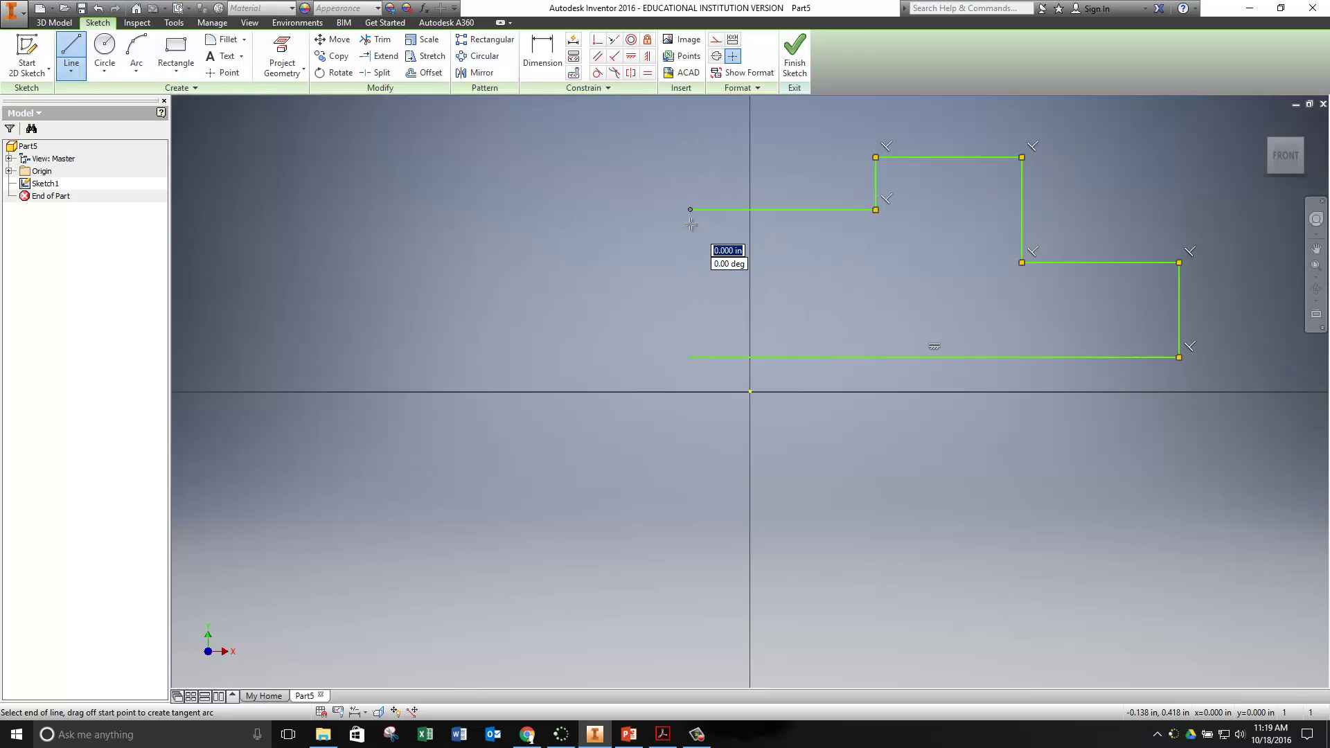
pyautogui.click(691, 357)
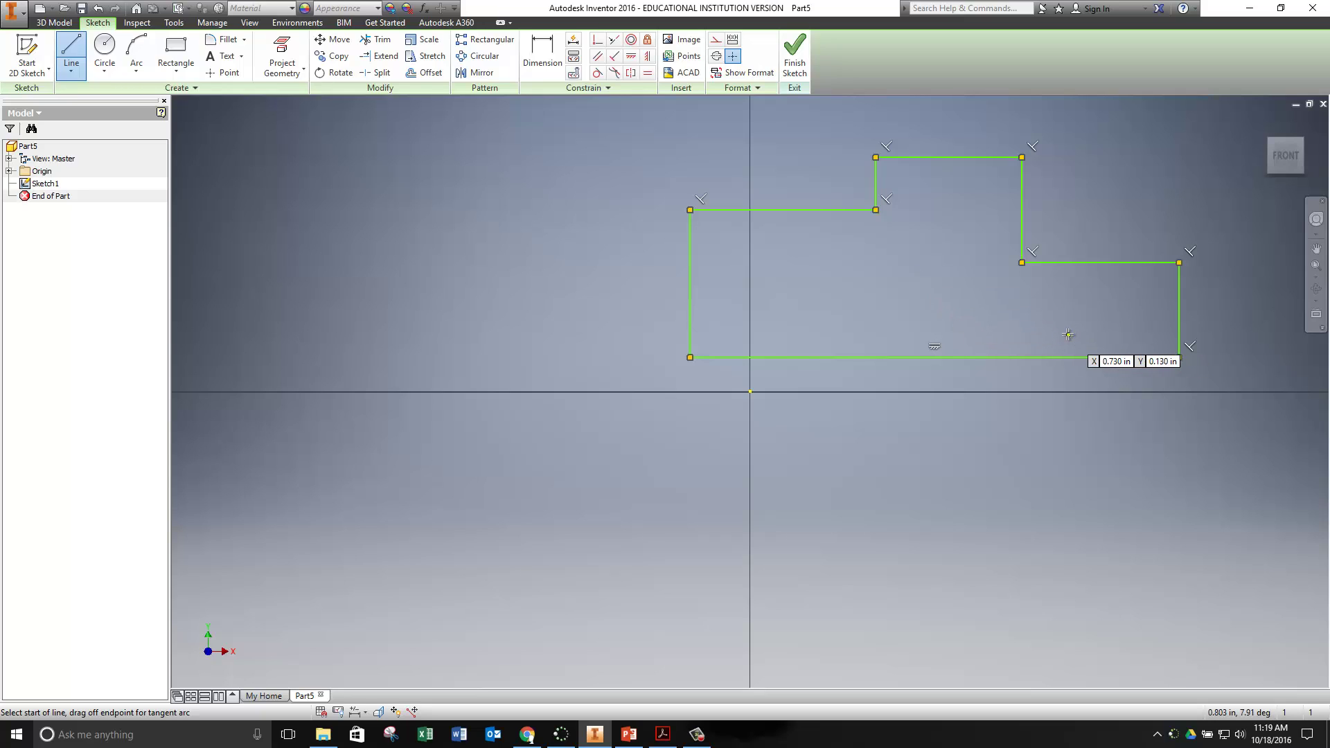
# Dimension the profile's bottom edge and set its length to 2 in.
pyautogui.click(548, 66)
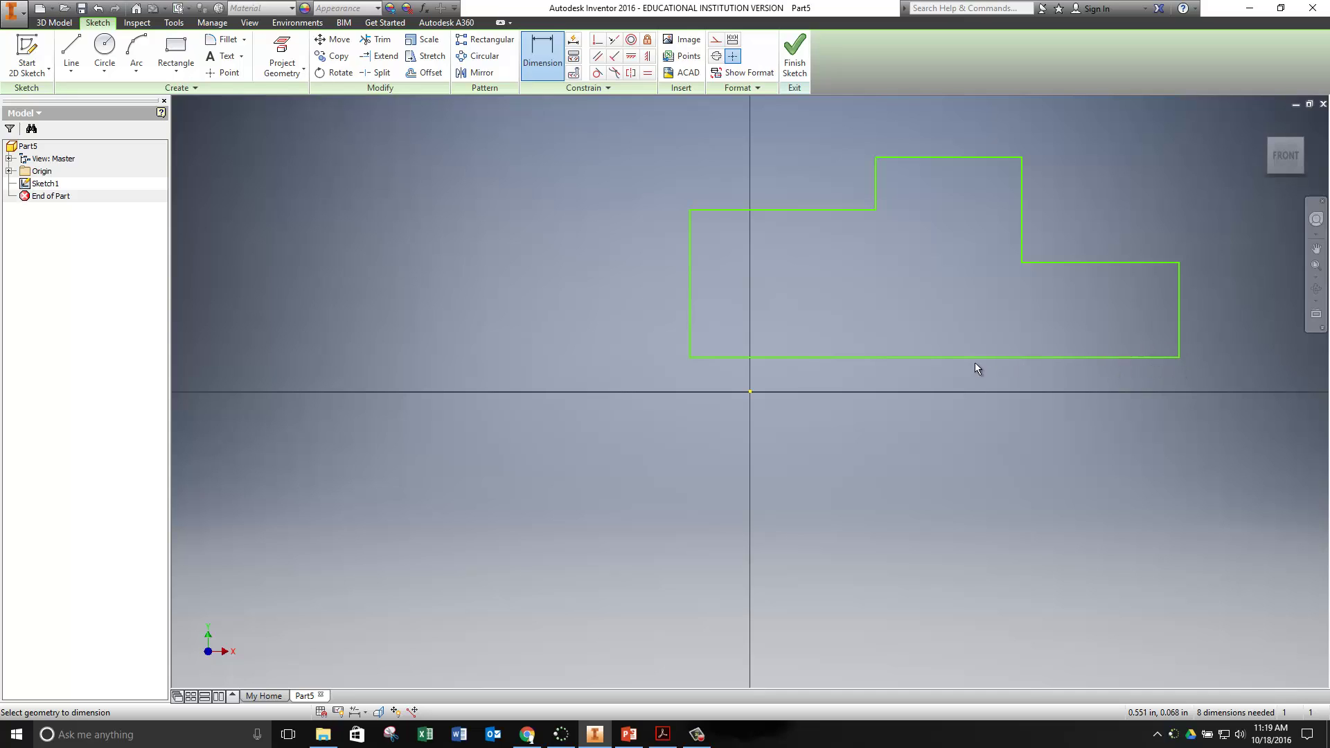
pyautogui.click(931, 359)
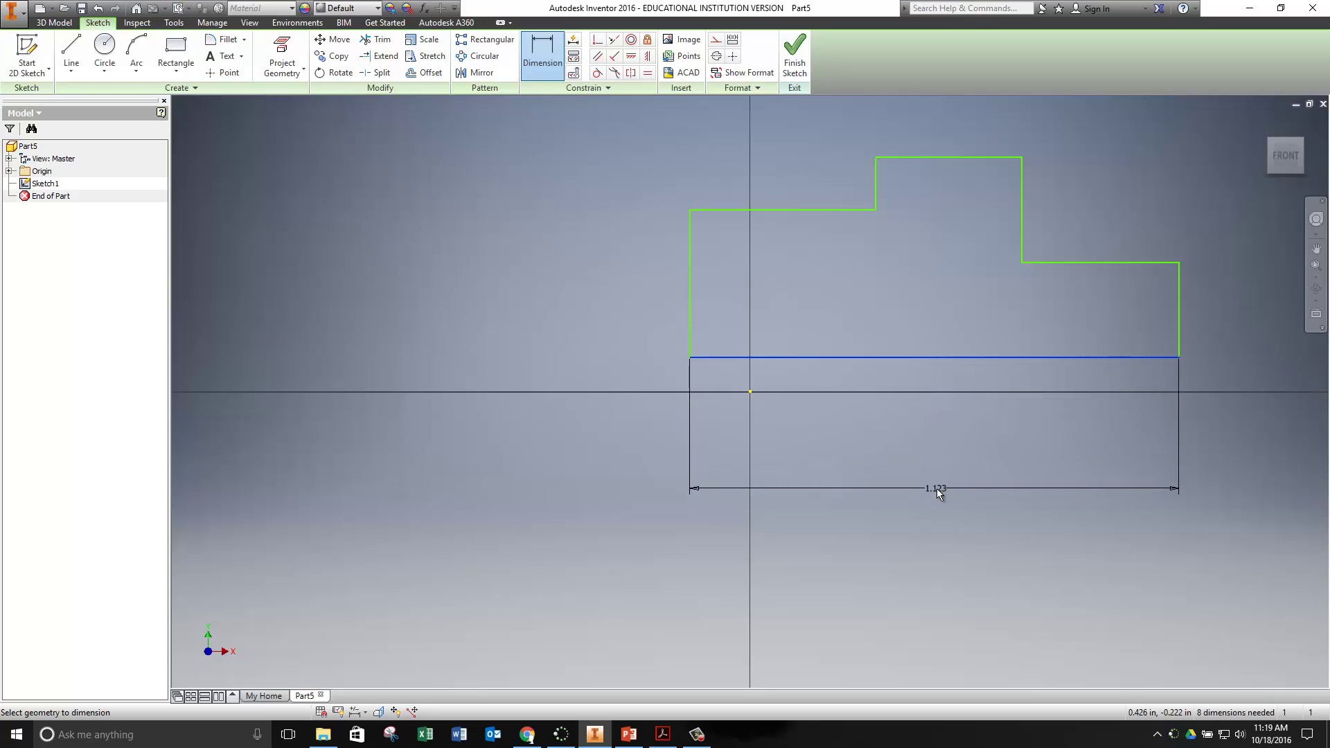
pyautogui.click(937, 488)
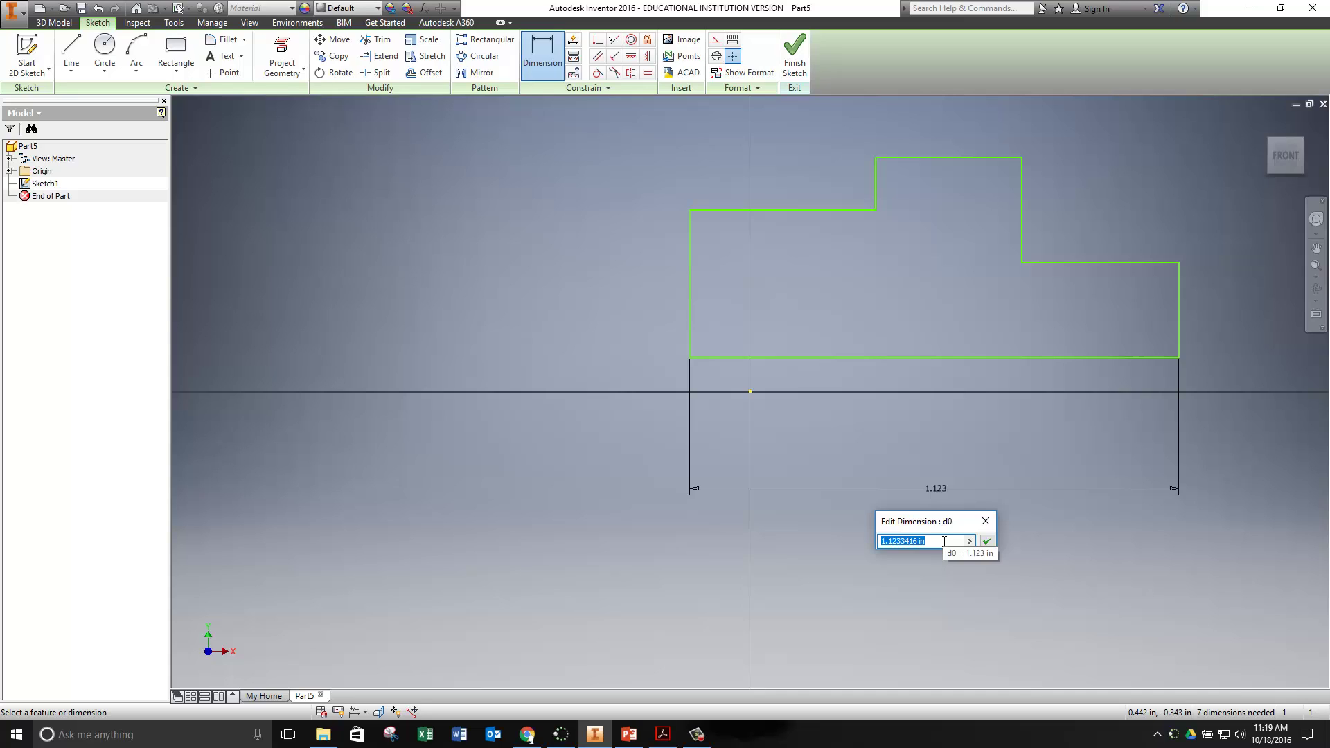
pyautogui.write('2')
pyautogui.press('Return')
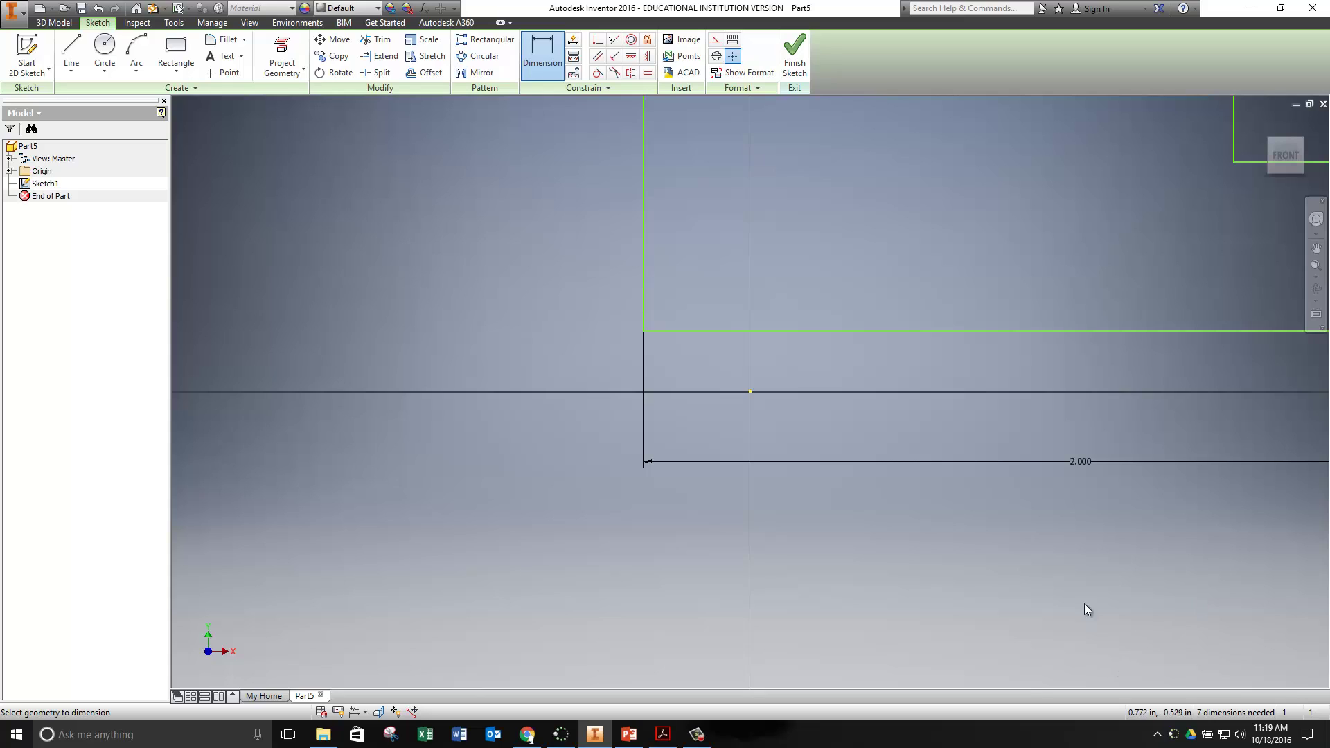
# Dimension the overall height between the profile's bottom and topmost edges and set it to 1 in.
pyautogui.scroll(4, 923, 402)
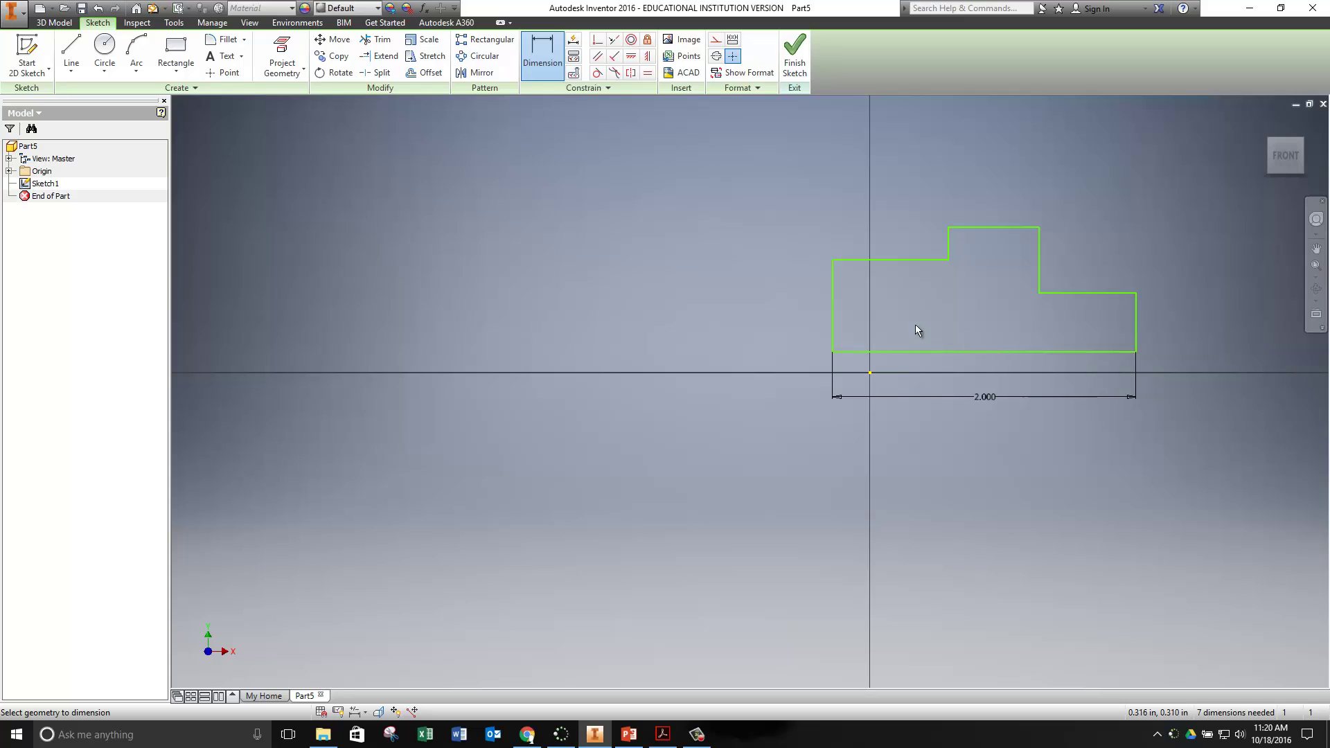
pyautogui.click(978, 351)
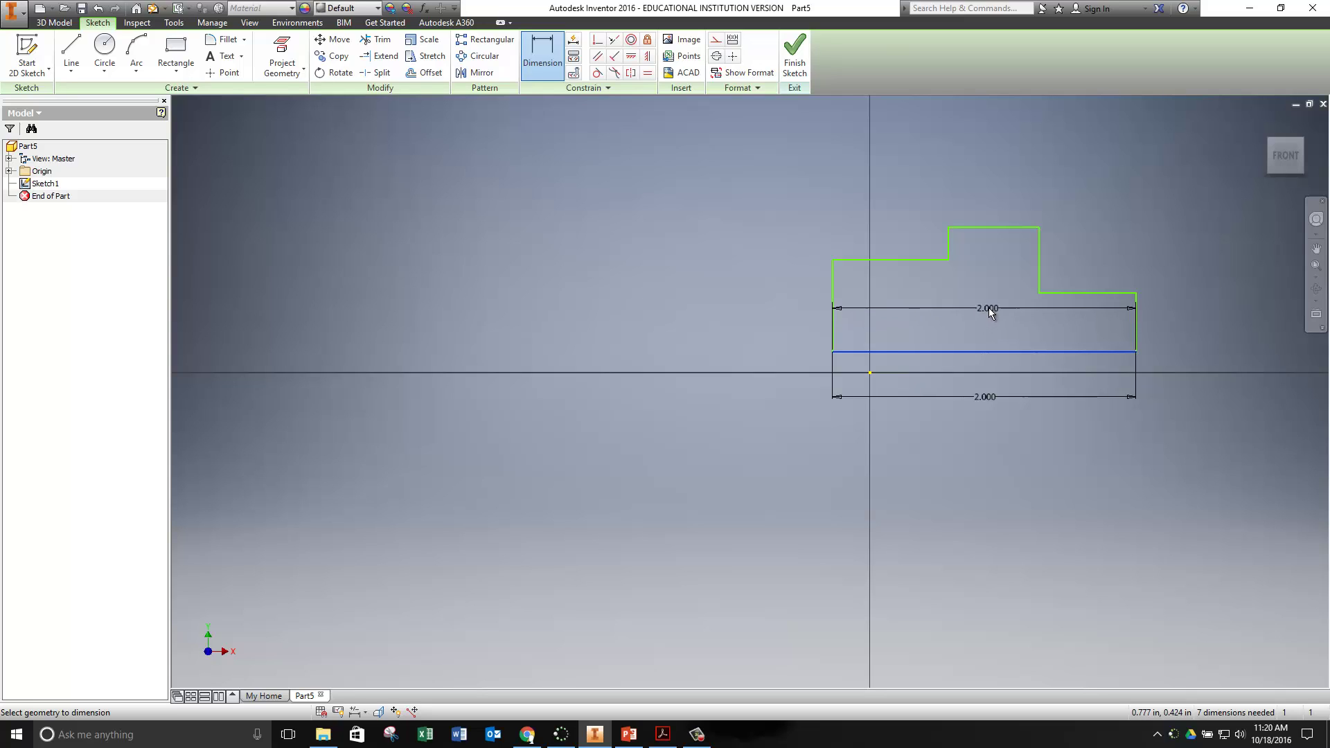
pyautogui.click(993, 227)
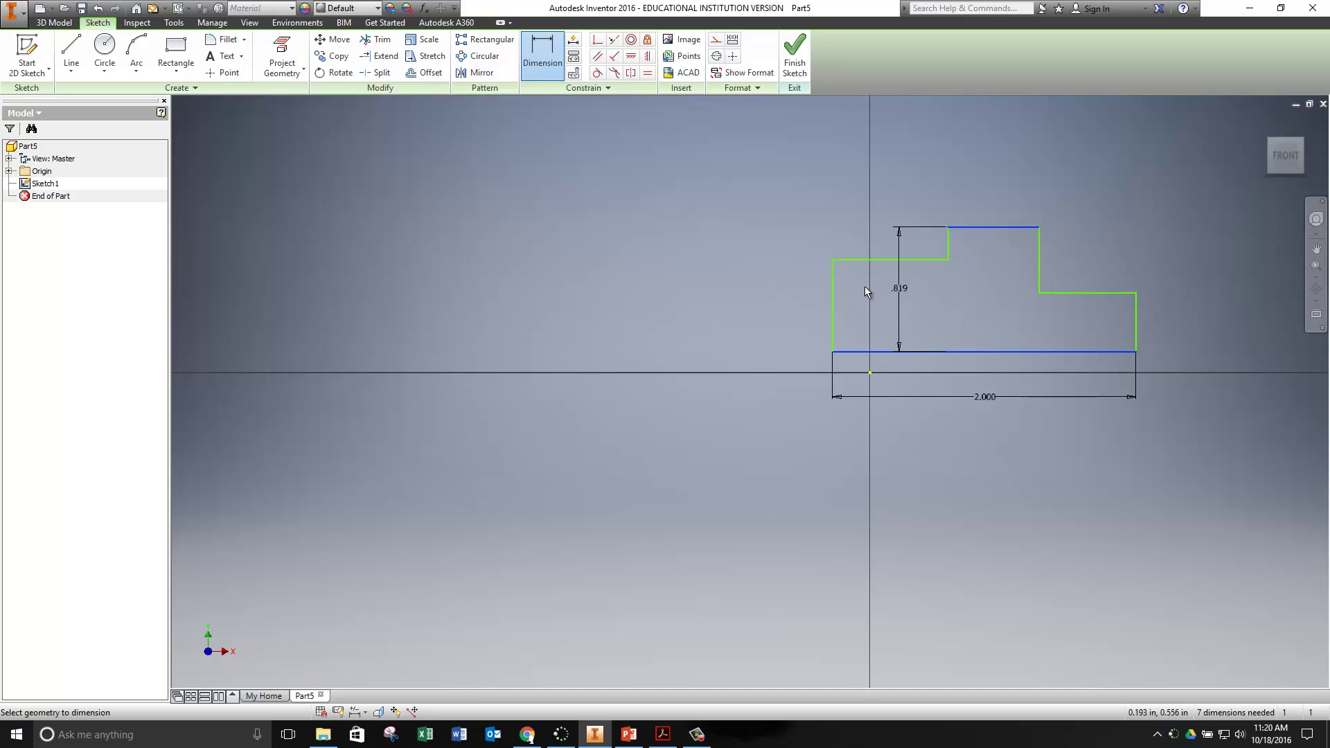
pyautogui.click(722, 292)
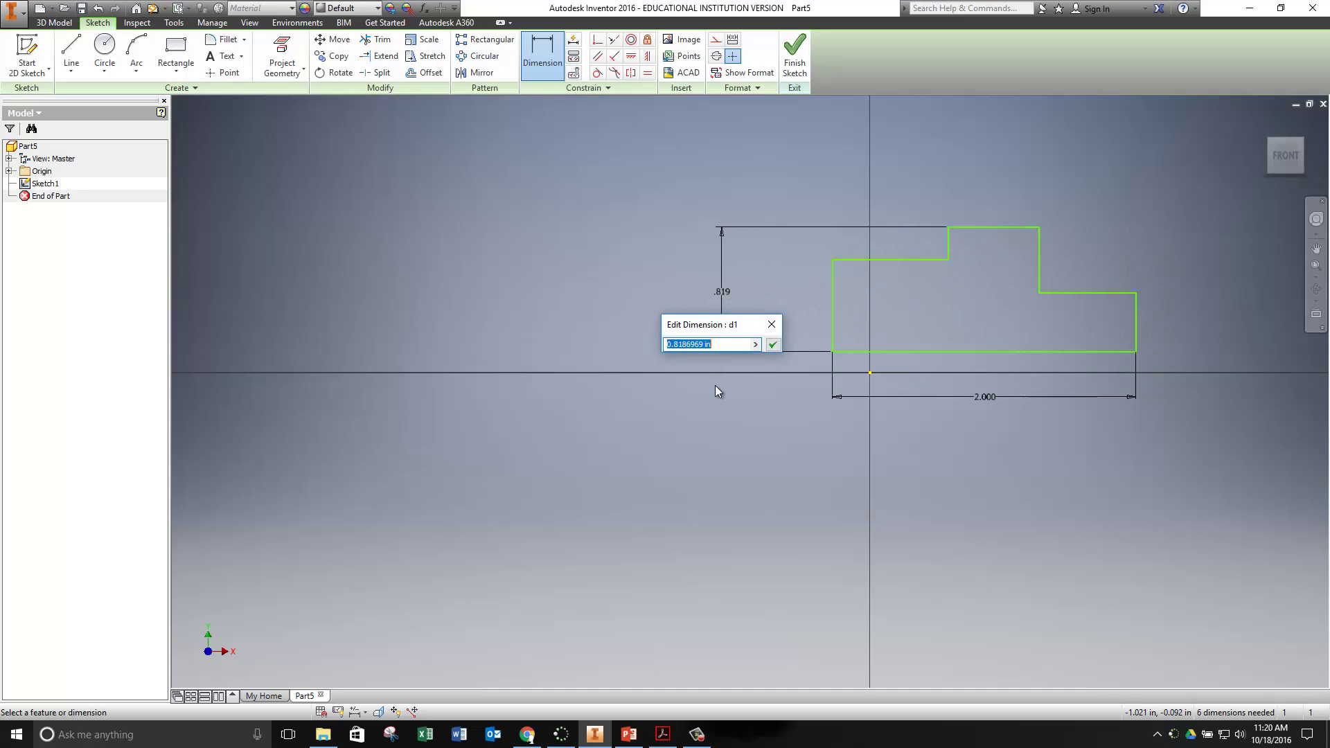
pyautogui.write('1')
pyautogui.press('Return')
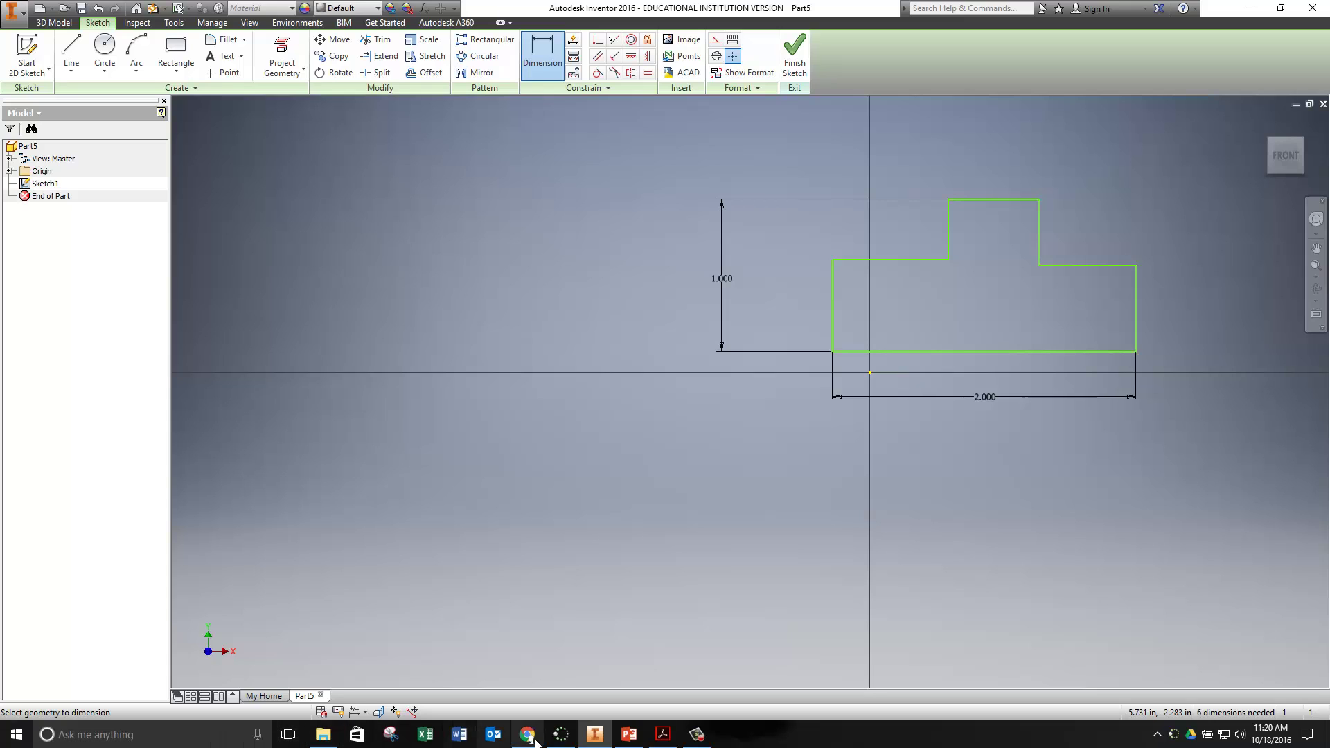
# Check the reference drawing in PowerPoint, and in Inventor dimension the profile's left vertical edge at .75 in.
pyautogui.click(630, 736)
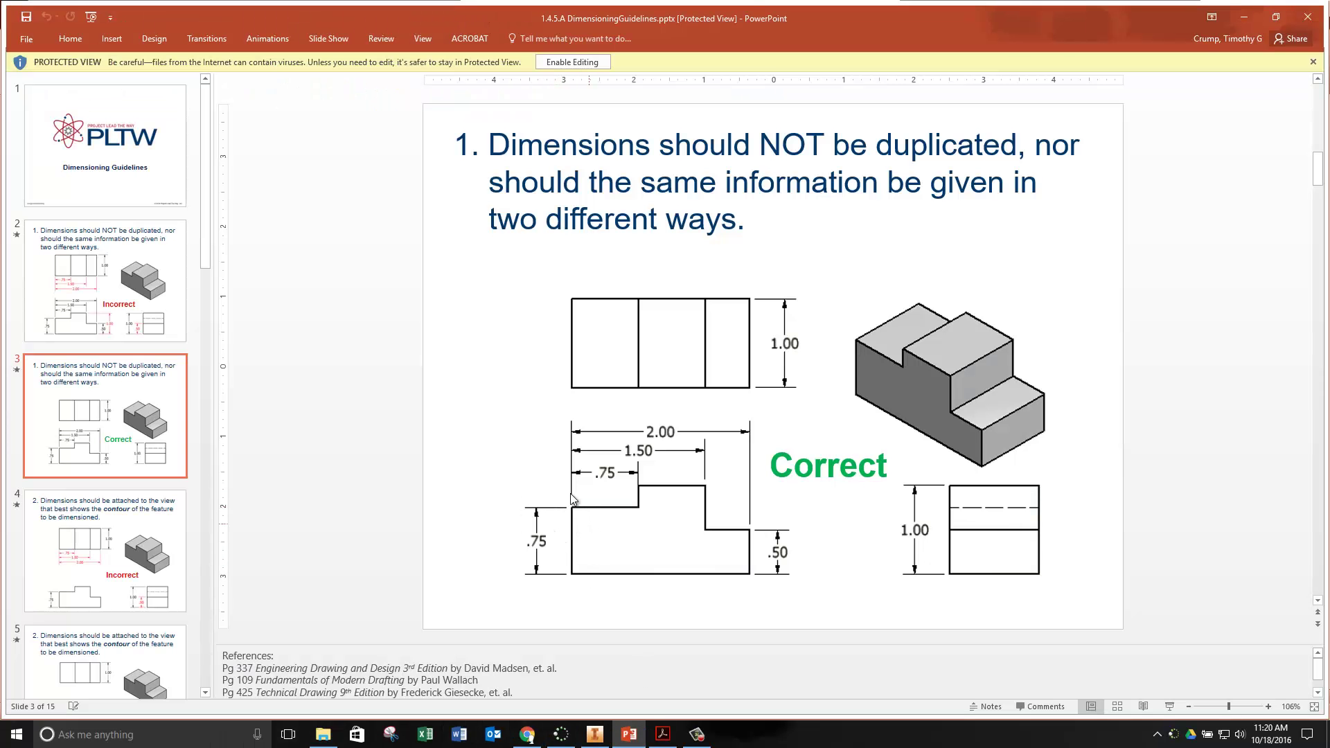
pyautogui.click(590, 737)
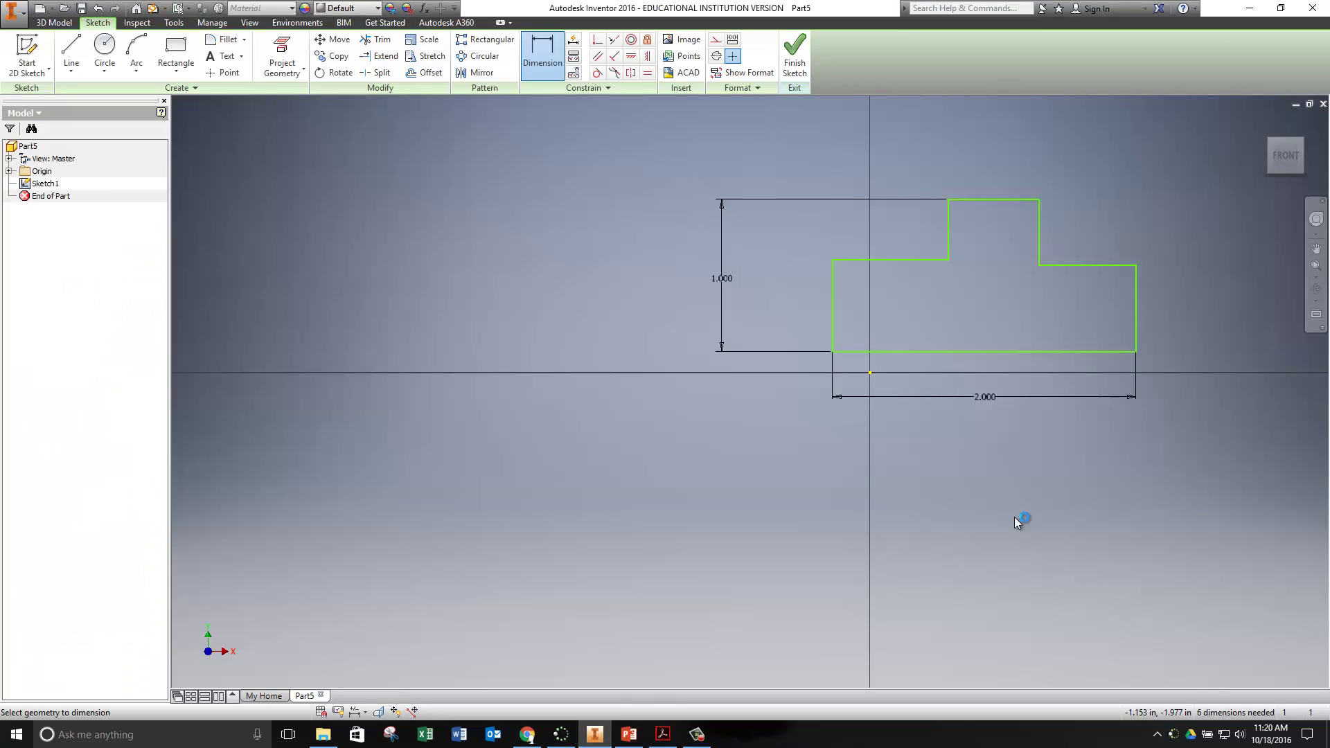
pyautogui.click(832, 306)
pyautogui.click(779, 302)
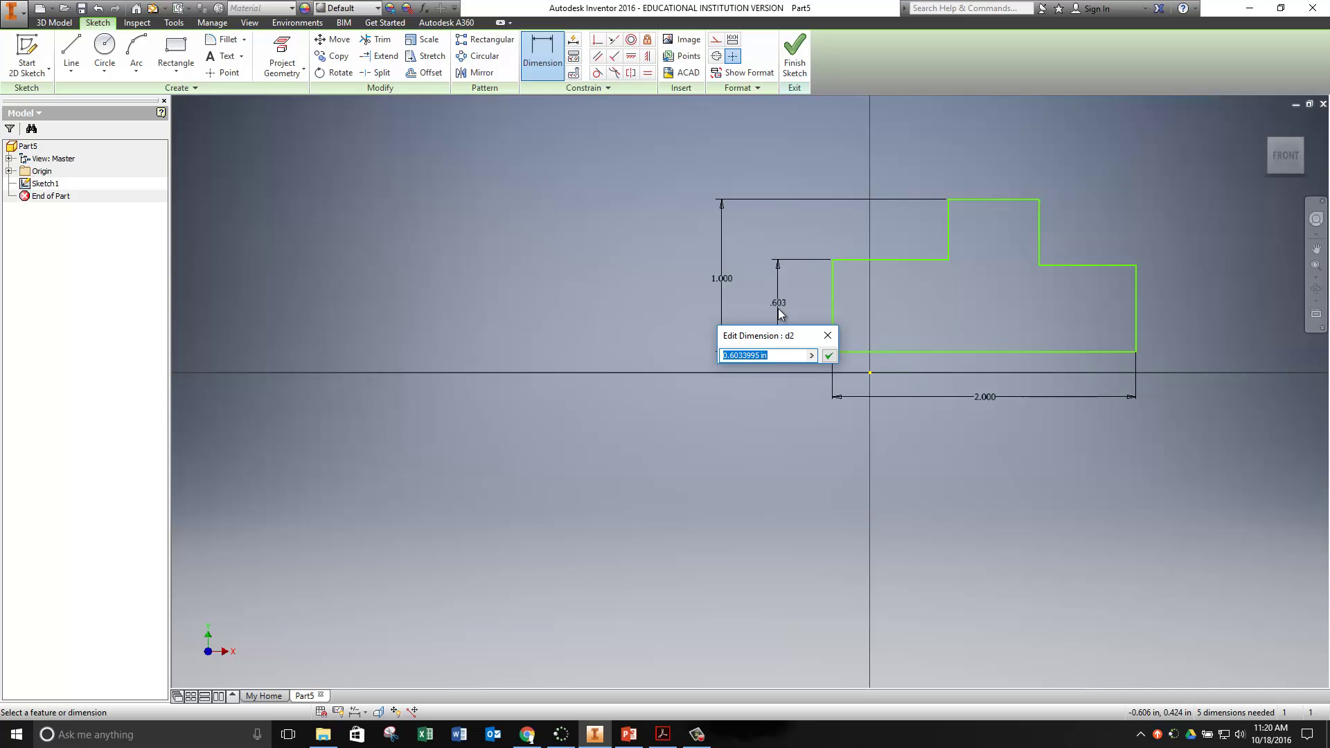
pyautogui.write('.75')
pyautogui.press('Return')
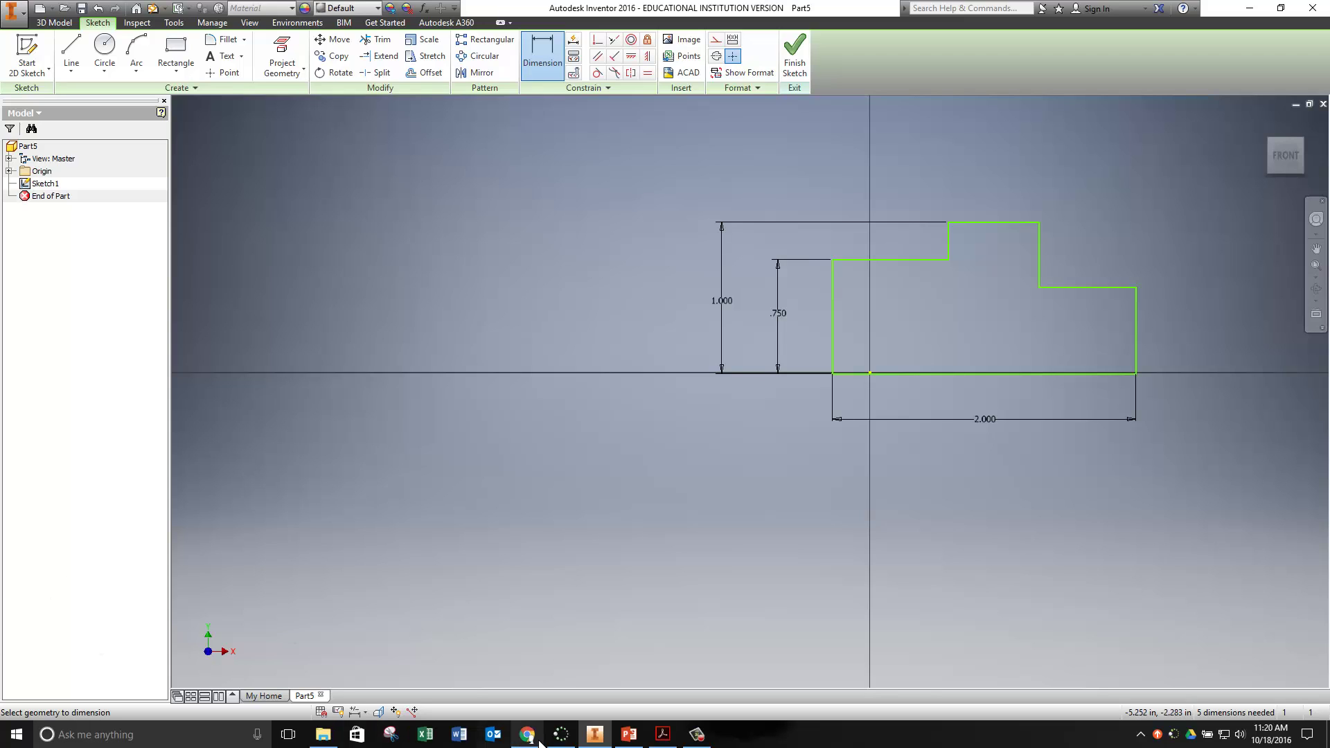
# Recheck the PowerPoint drawing, and in Inventor dimension the left edge to the raised block's right side at 1.5 in.
pyautogui.click(628, 735)
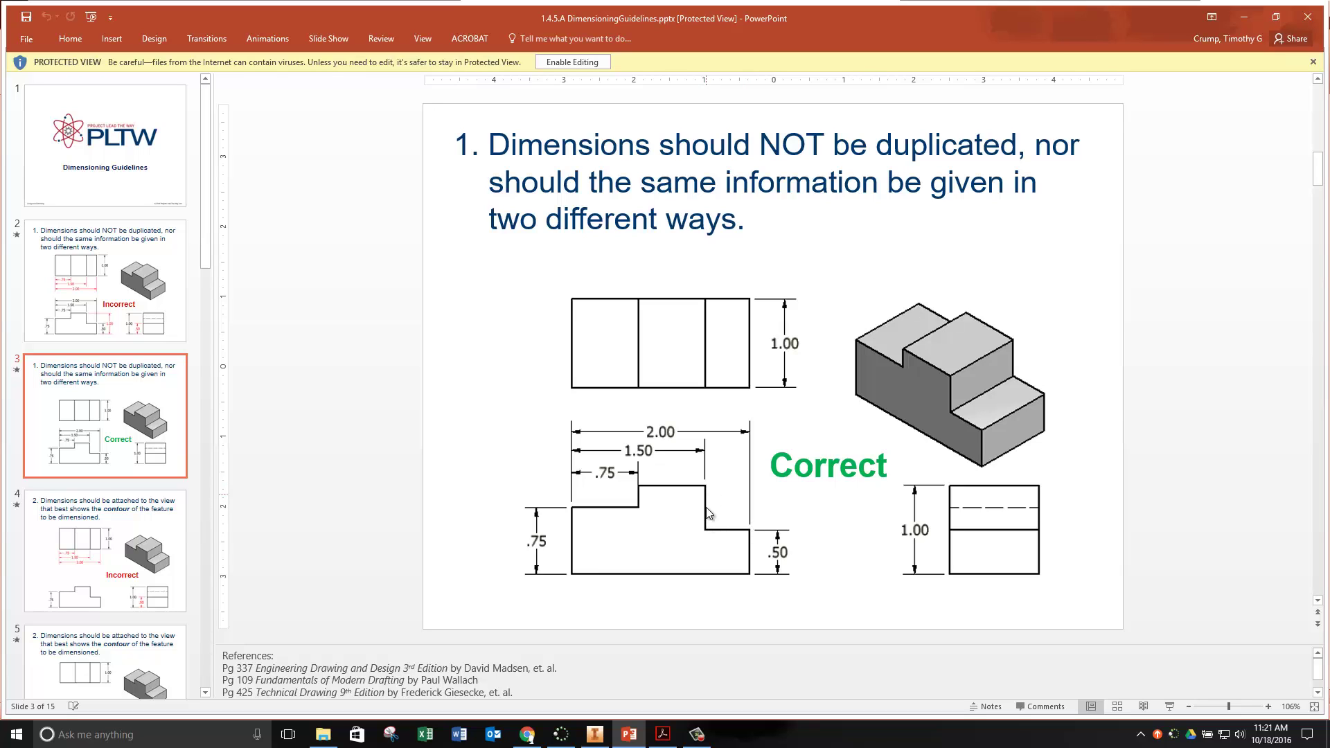
pyautogui.click(595, 734)
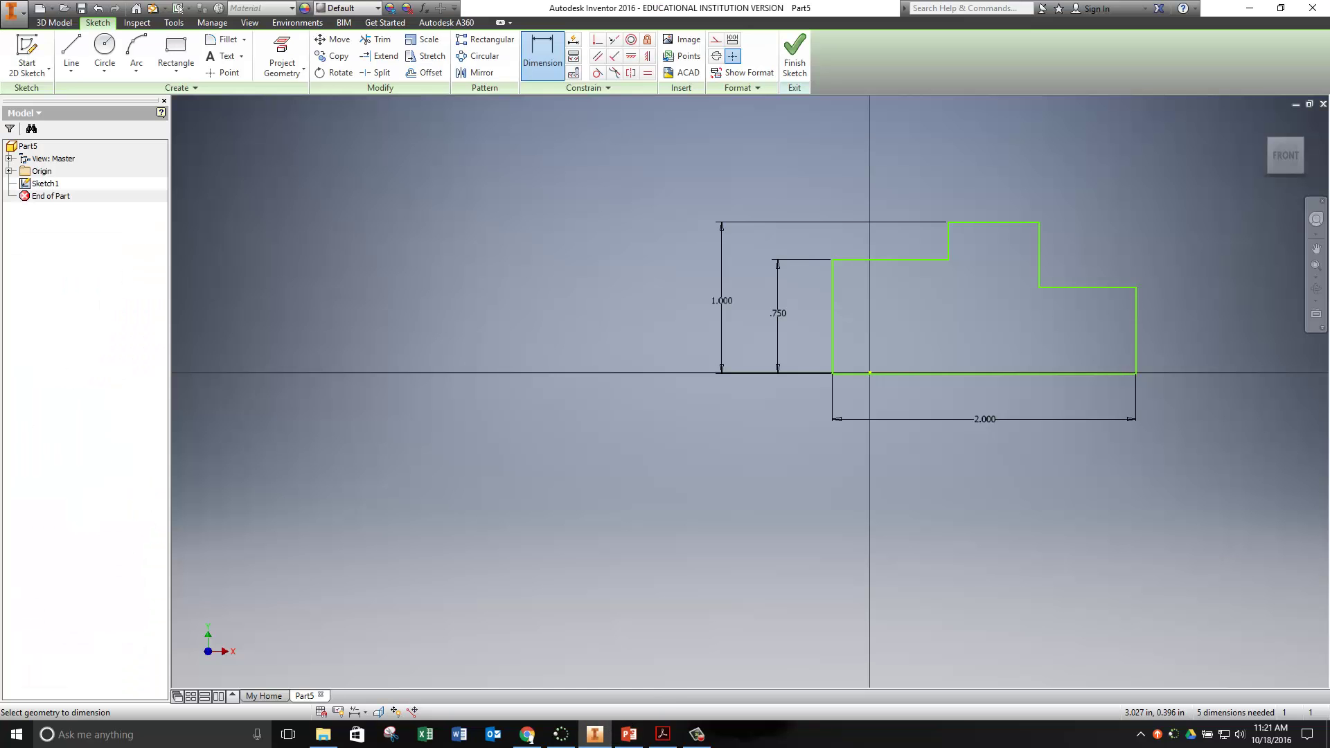
pyautogui.click(834, 320)
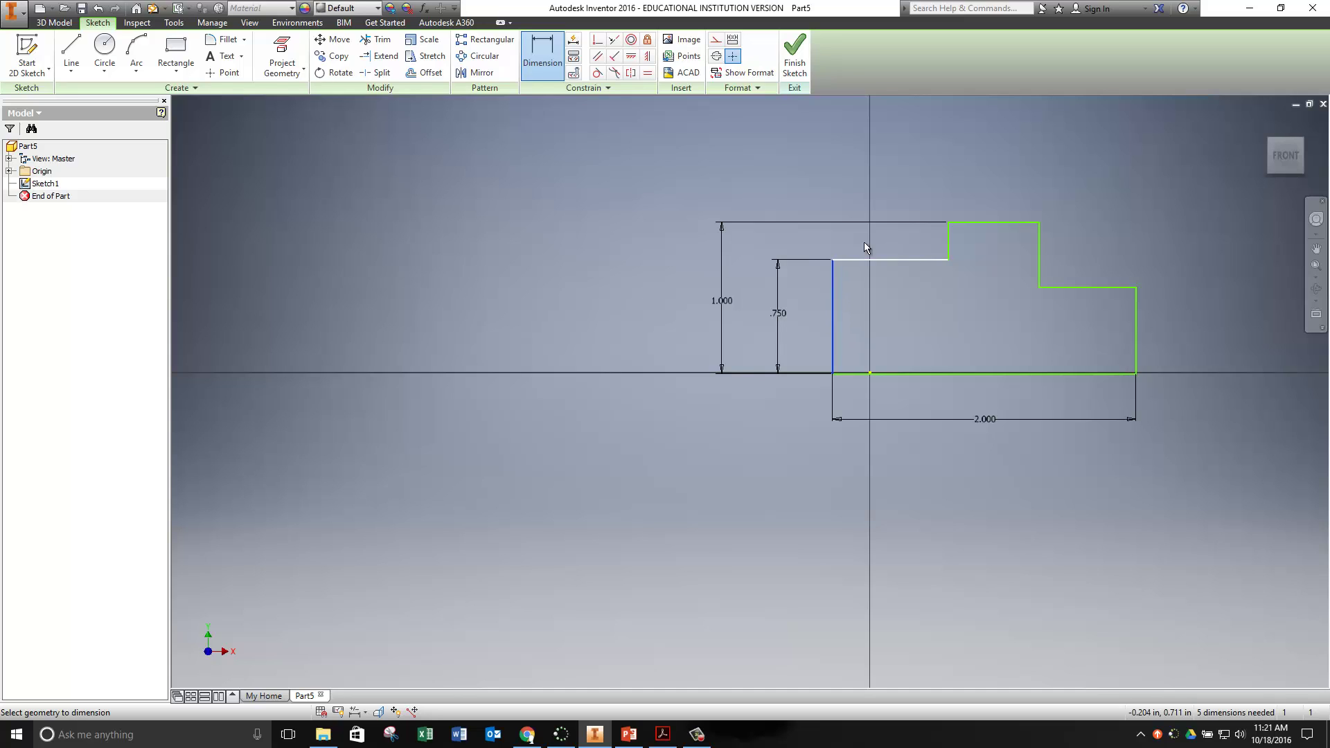
pyautogui.click(1039, 253)
pyautogui.click(927, 185)
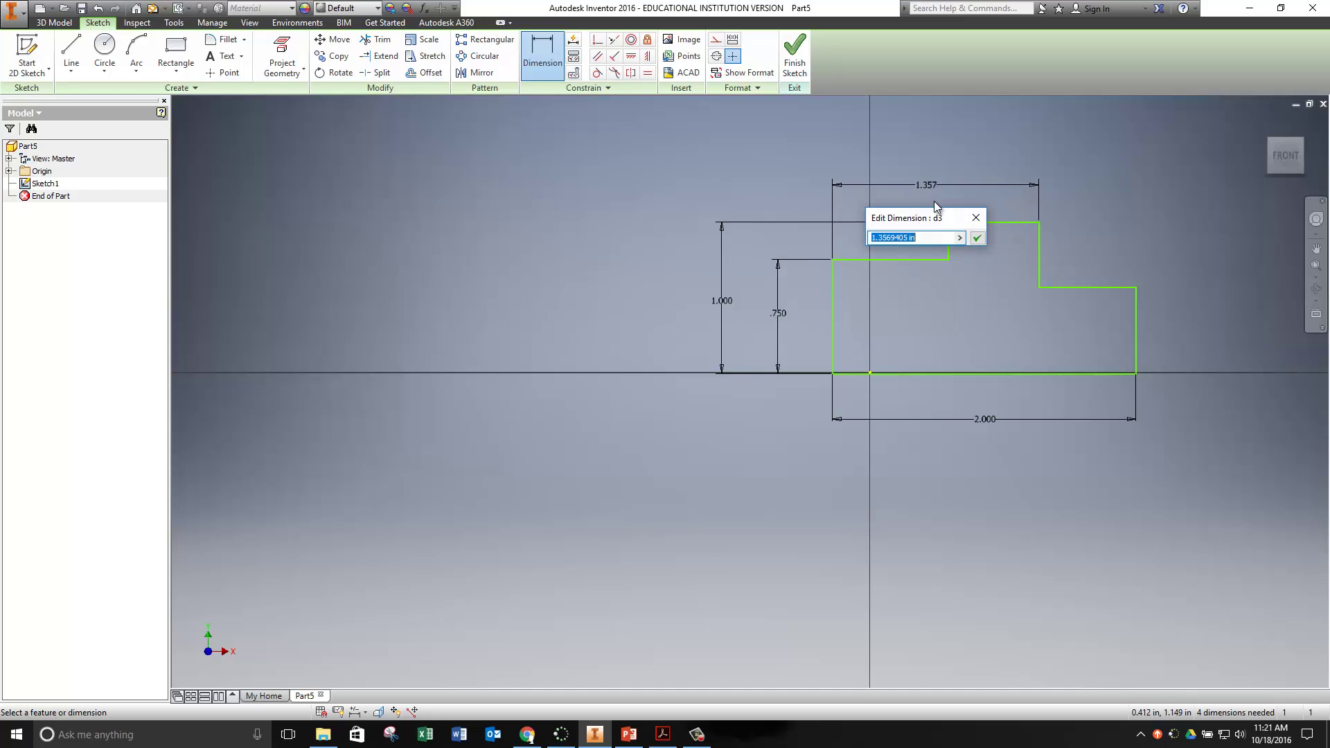
pyautogui.write('1.5')
pyautogui.press('Return')
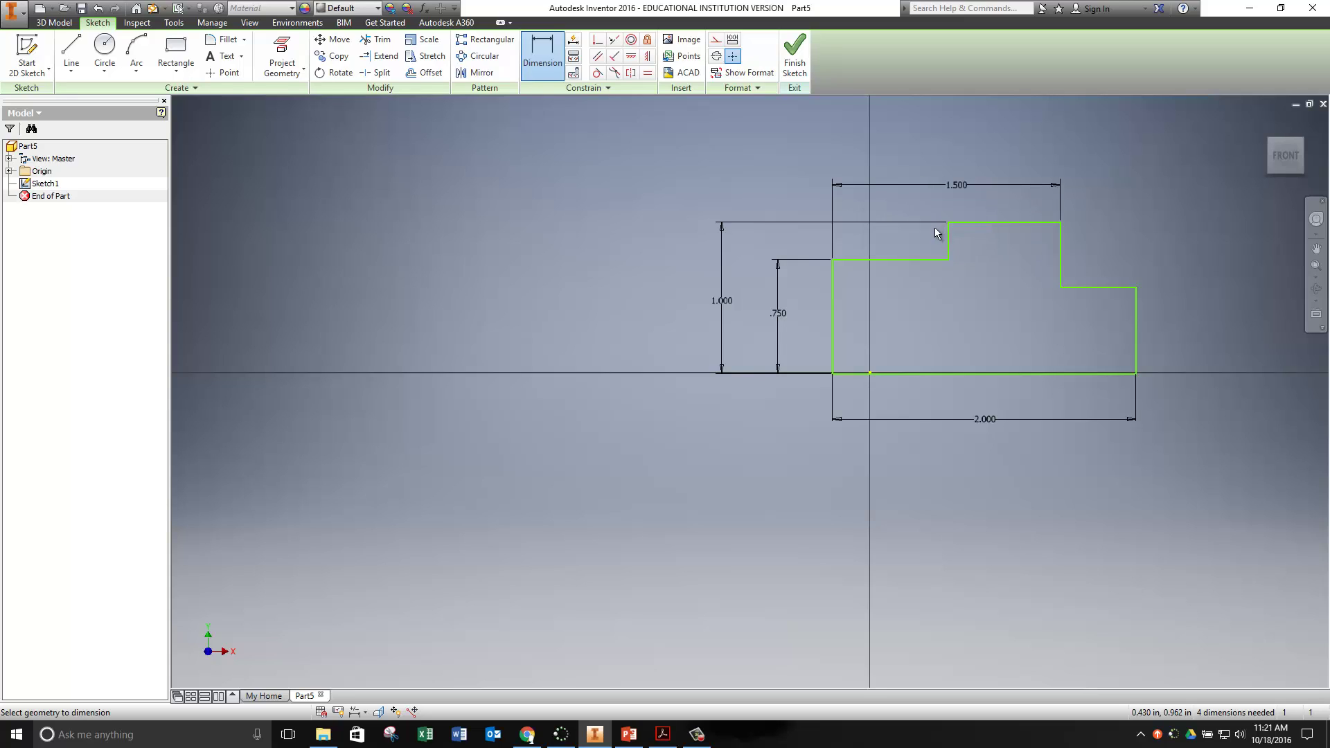
# Dimension the left step's horizontal edge and set its length to .75 in.
pyautogui.click(896, 261)
pyautogui.click(892, 207)
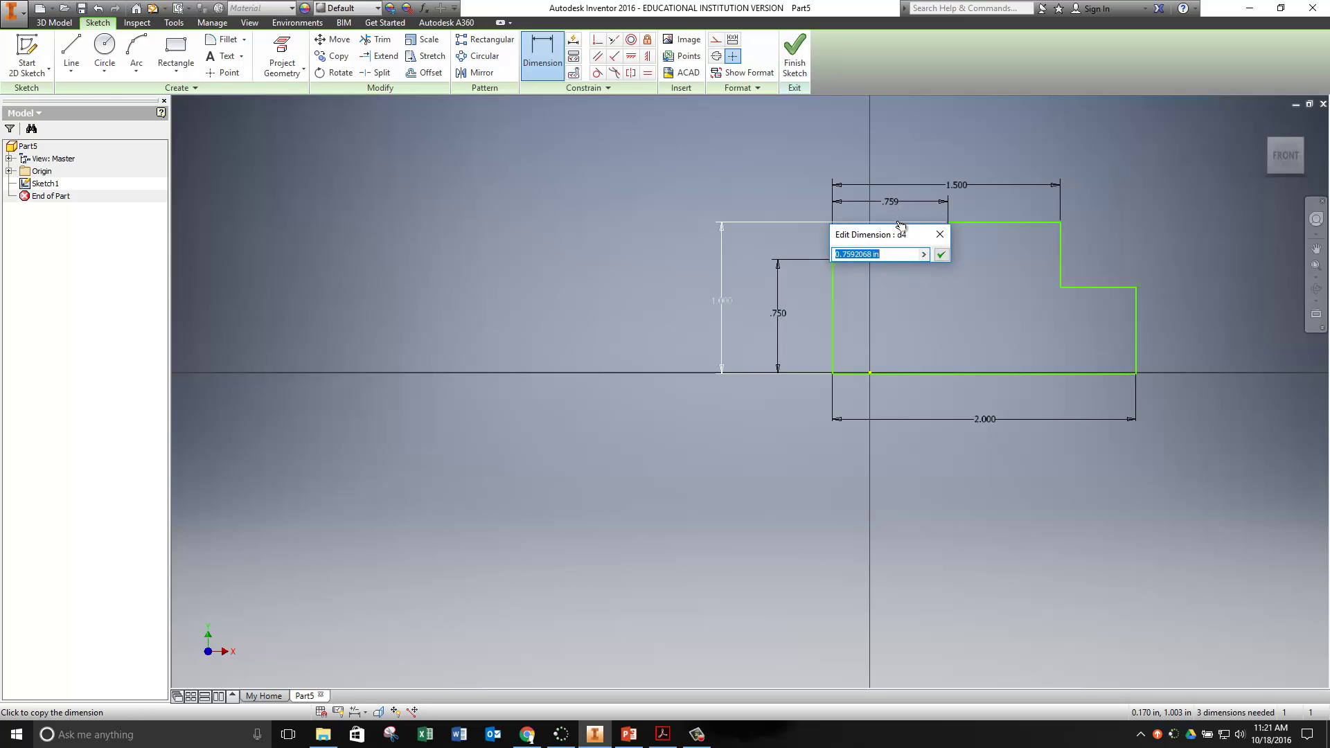
pyautogui.write('.75')
pyautogui.press('Return')
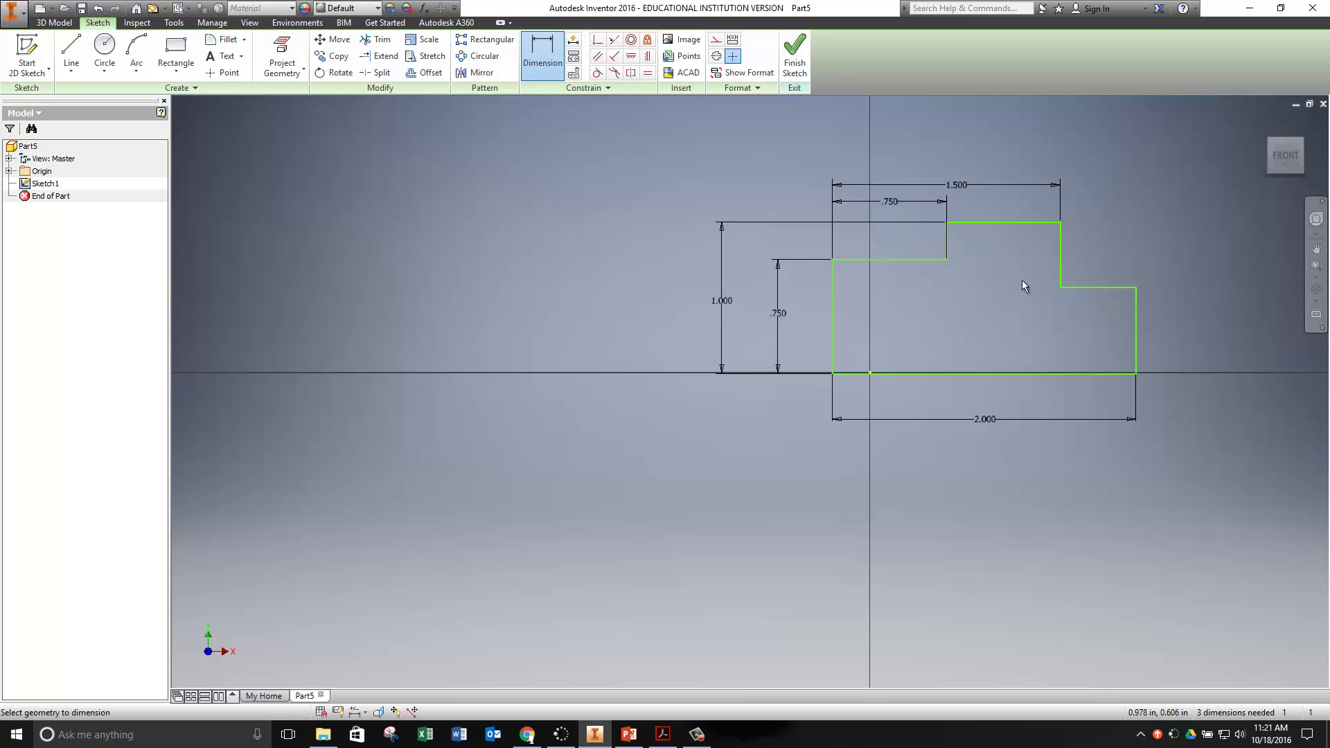
# Dimension the profile's right vertical edge and set its height to .5 in.
pyautogui.click(1138, 318)
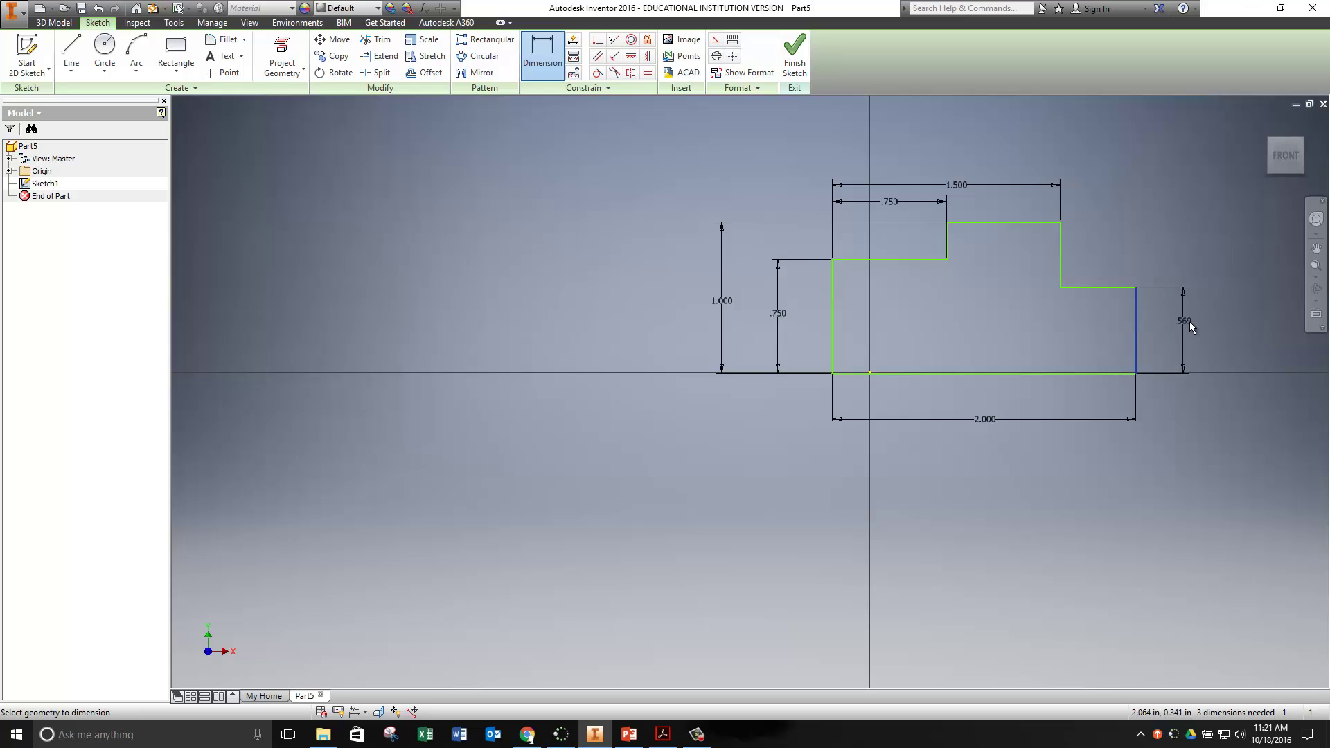
pyautogui.click(1200, 333)
pyautogui.write('.5')
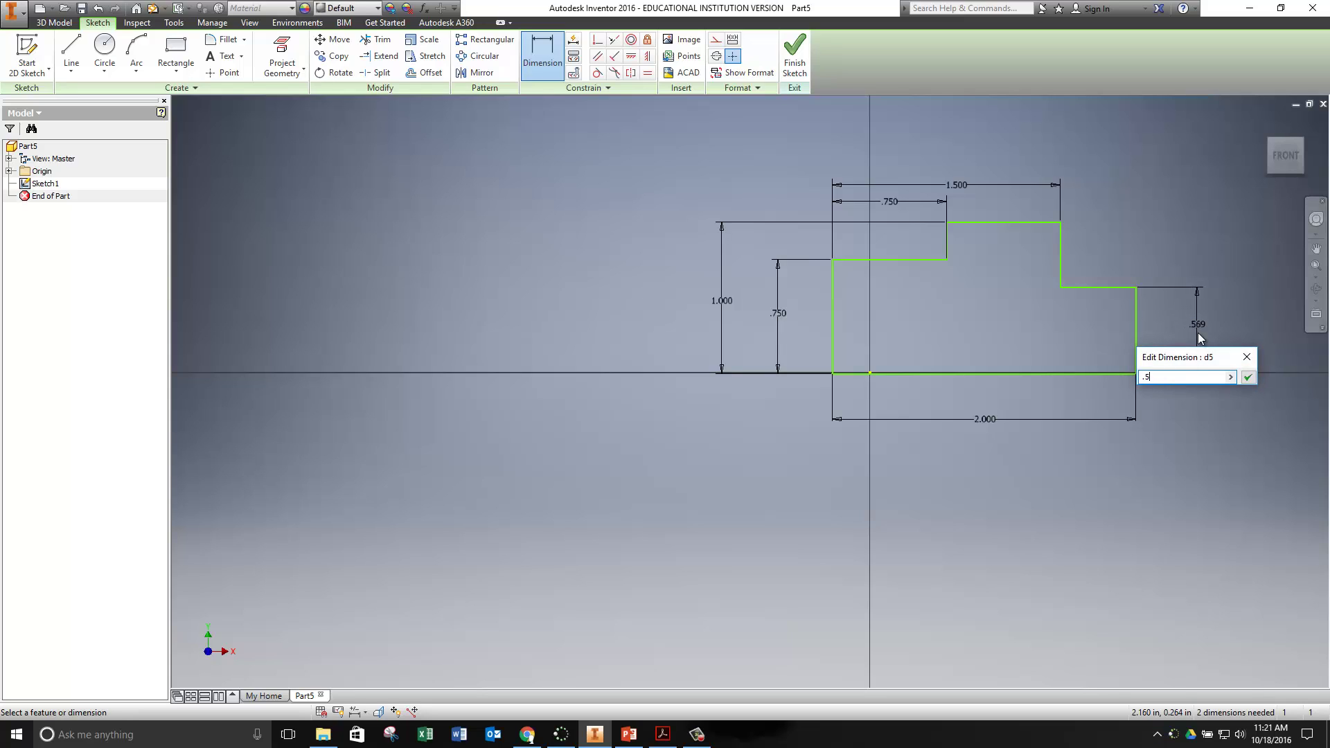
pyautogui.press('Return')
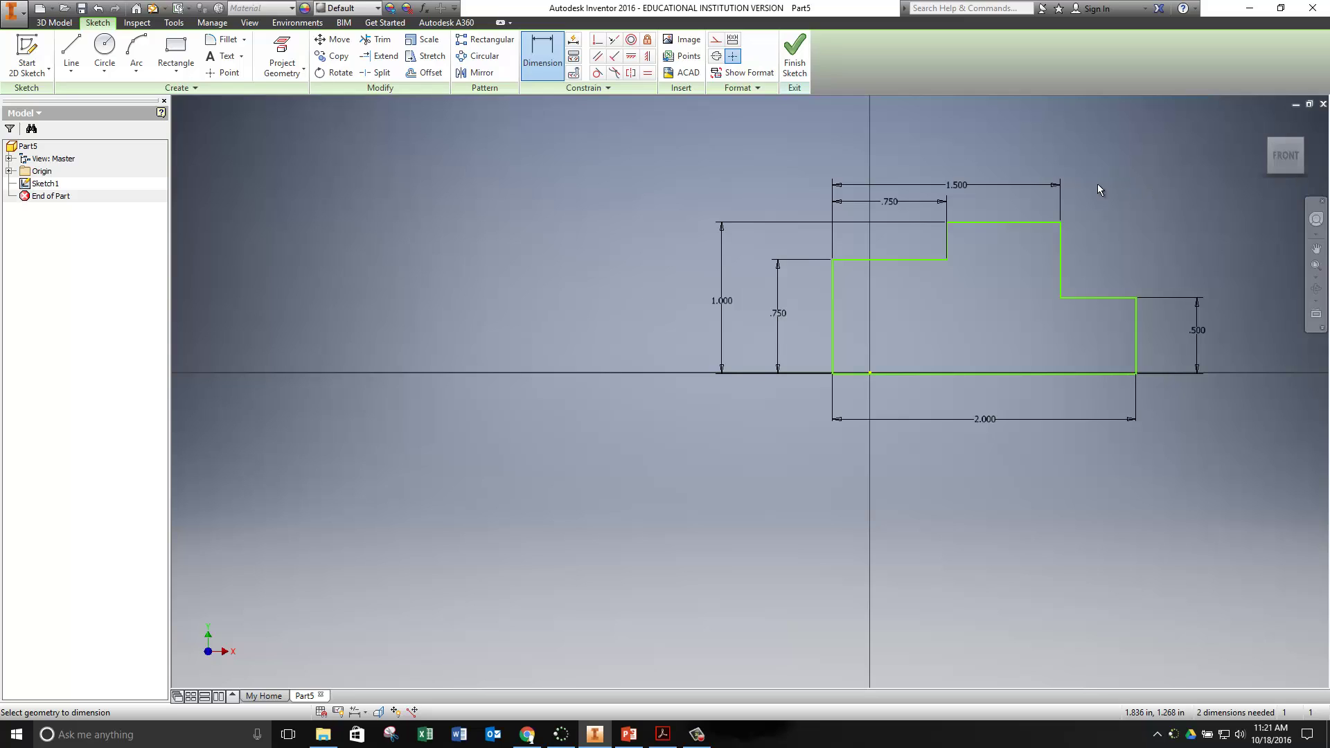
# Try to dimension the raised block's right and left vertical edges, declining the driven dimension each time.
pyautogui.click(1061, 265)
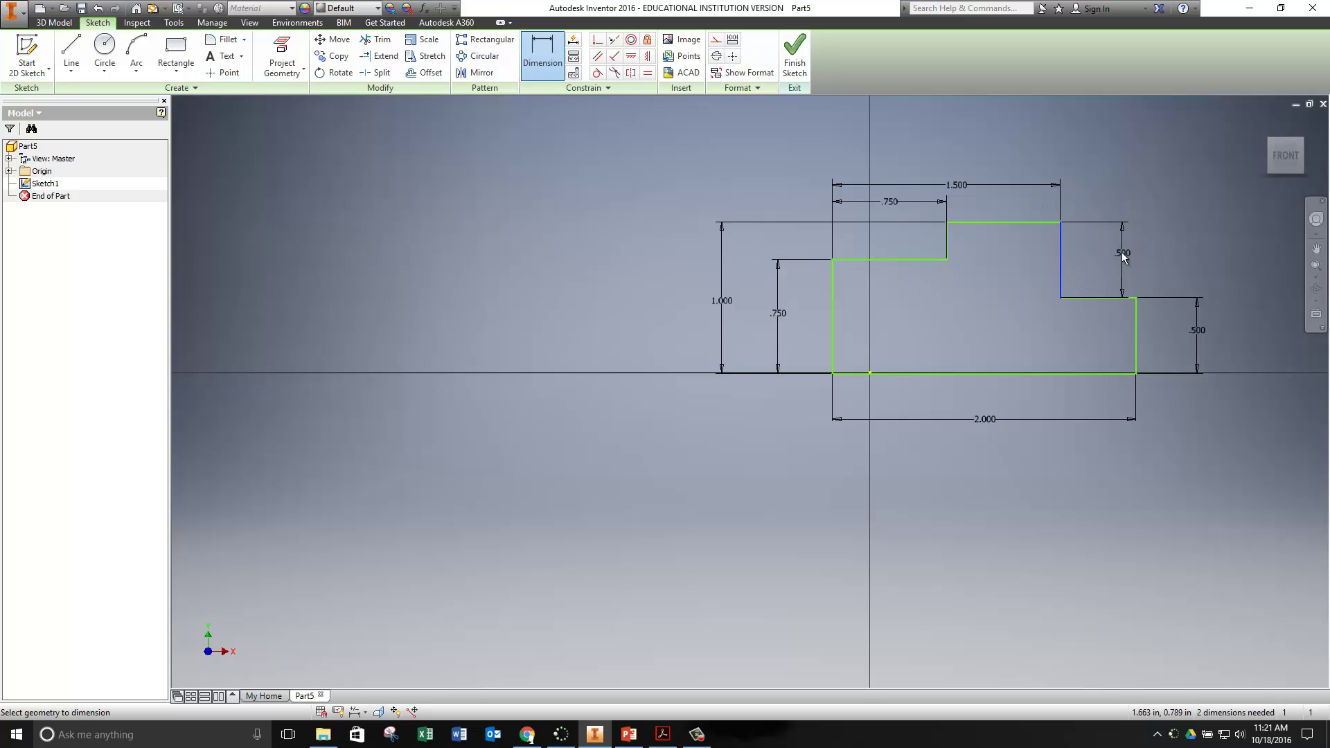
pyautogui.click(1114, 256)
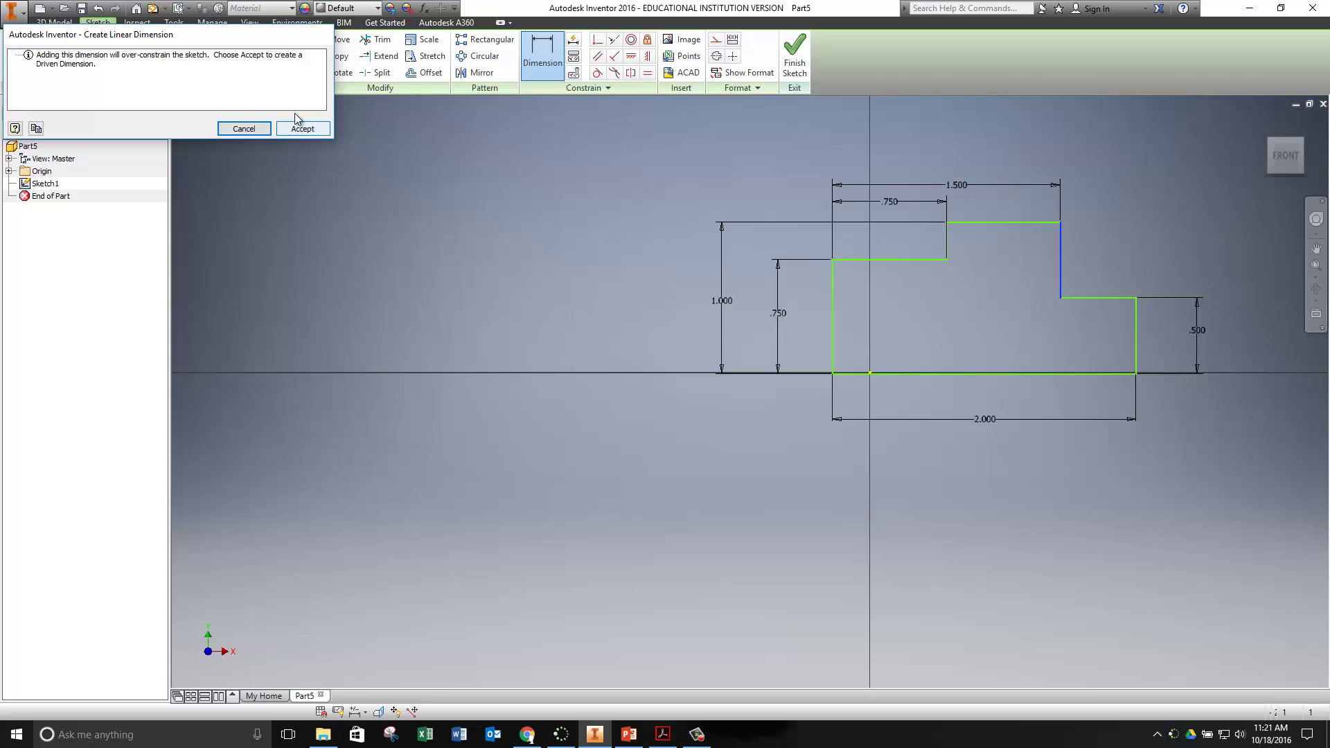
pyautogui.click(253, 130)
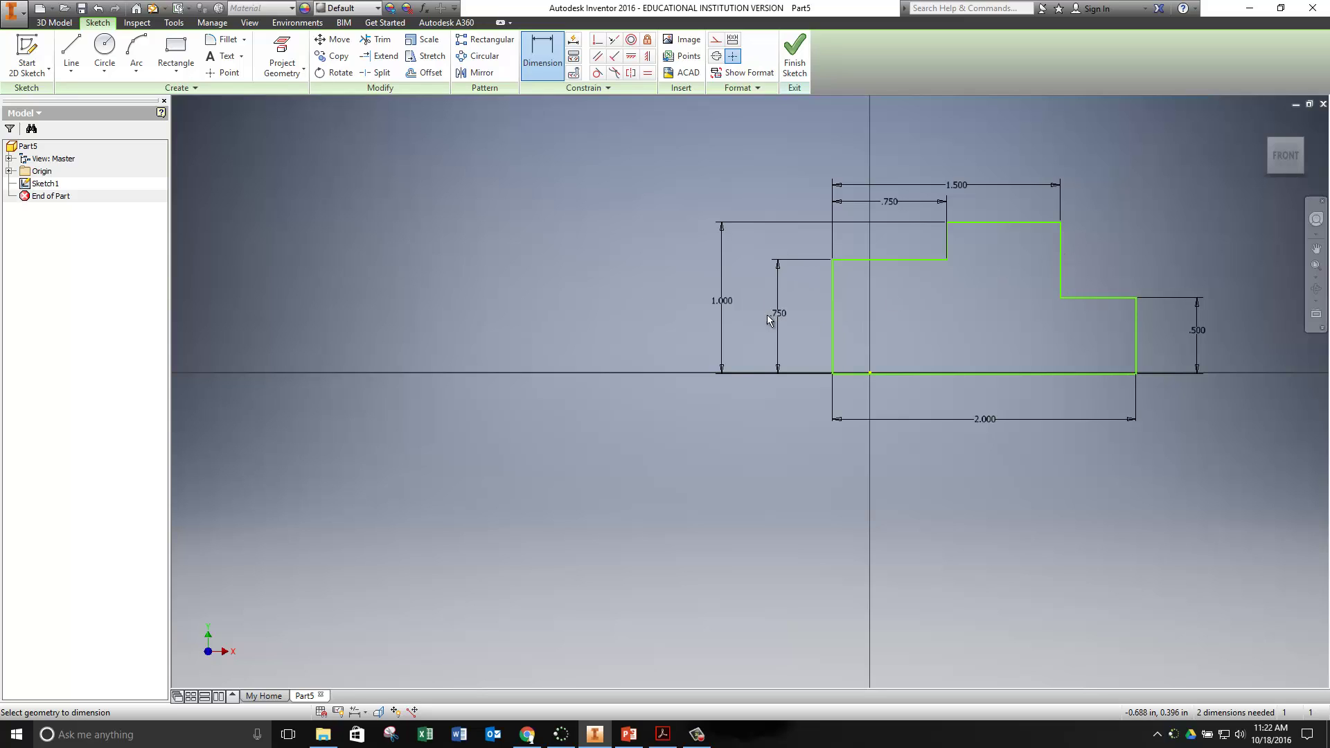
pyautogui.click(948, 246)
pyautogui.click(910, 242)
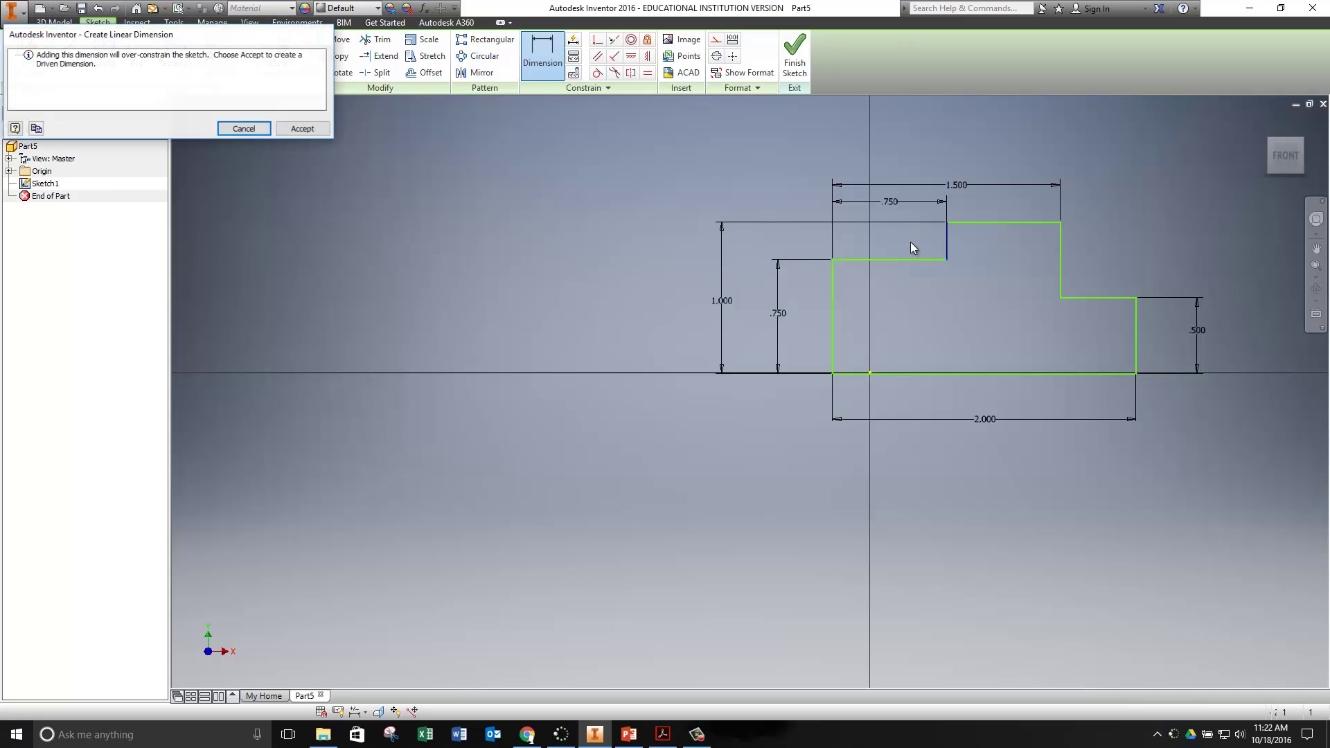
pyautogui.click(243, 128)
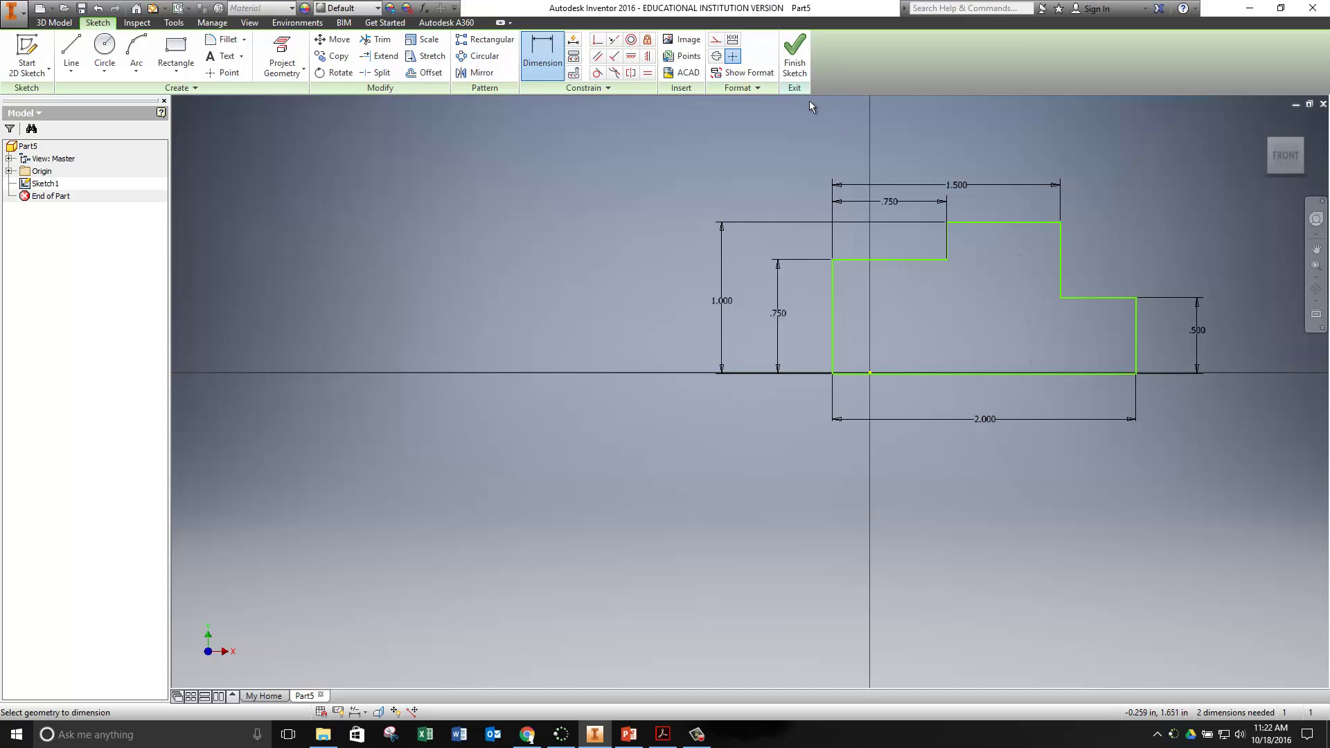
# Finish the dimensioned stepped profile sketch.
pyautogui.click(795, 56)
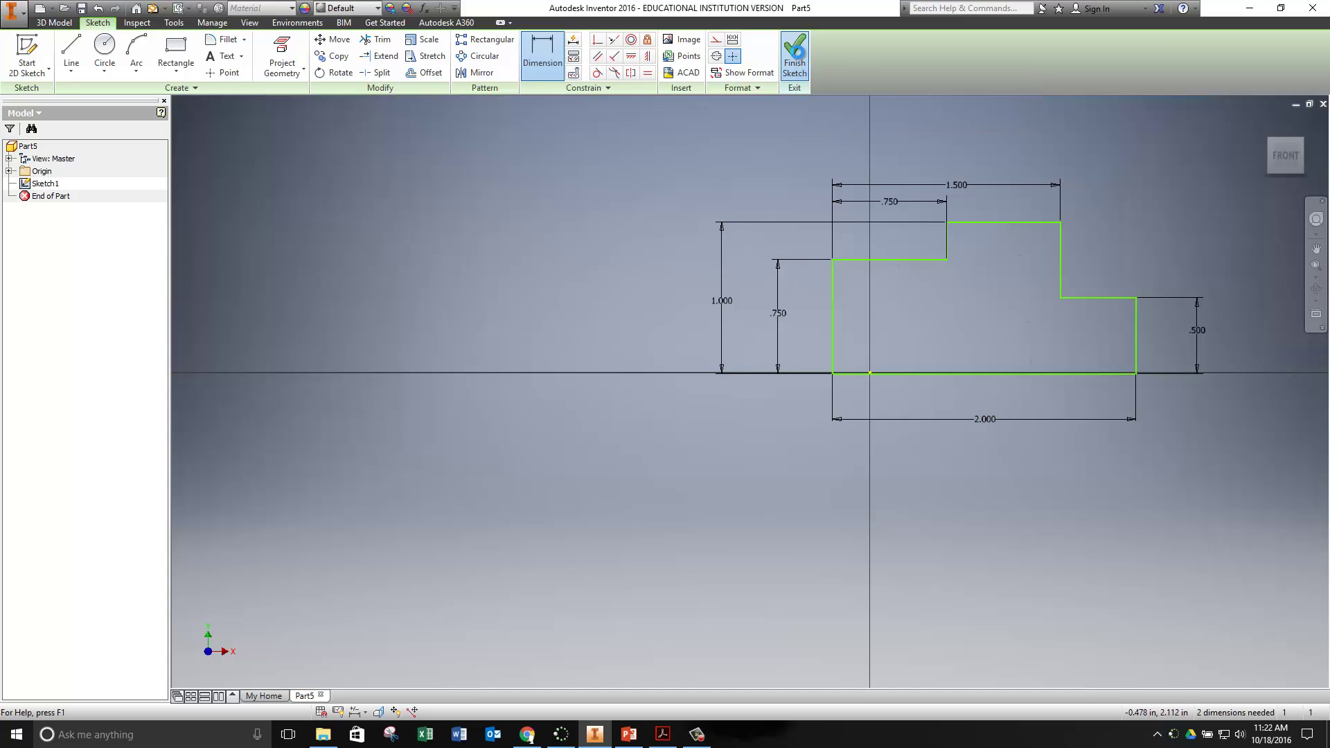
pyautogui.scroll(5, 966, 304)
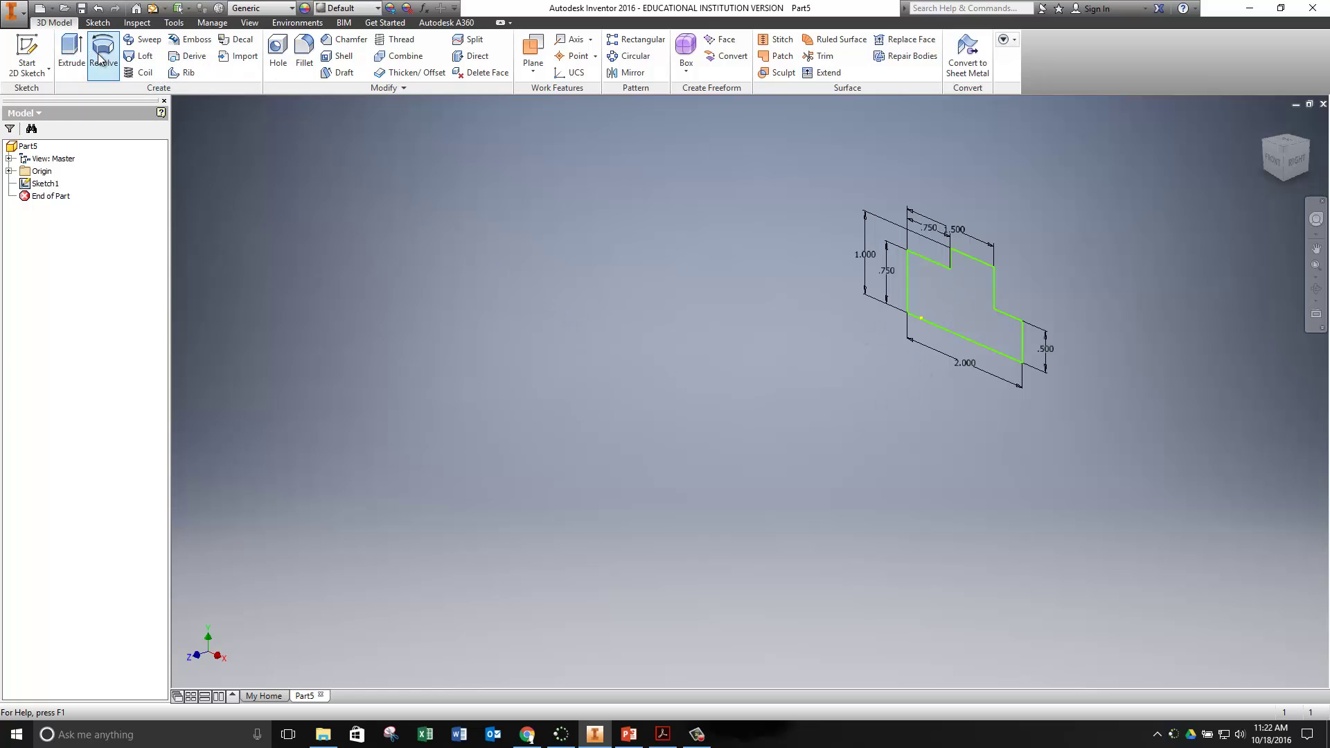
# Extrude the stepped profile a distance of 1 in as a solid.
pyautogui.click(67, 49)
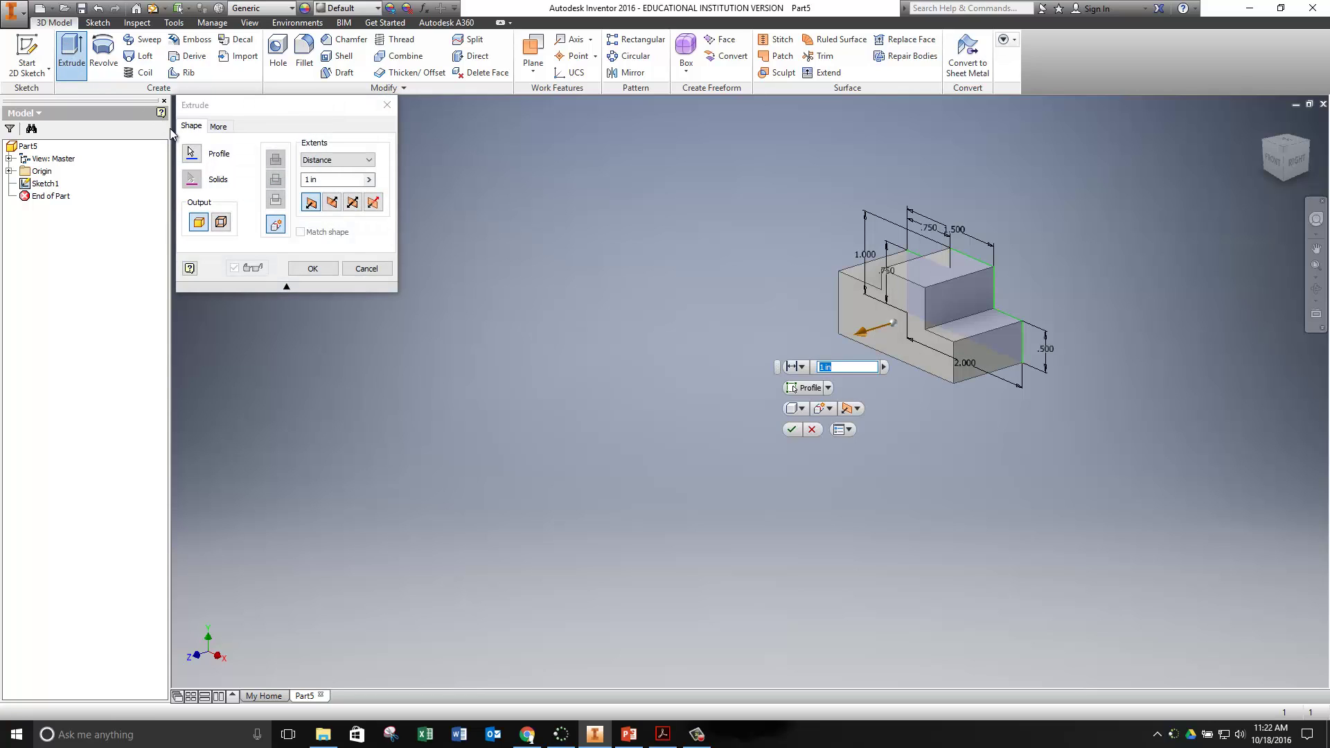
pyautogui.click(309, 182)
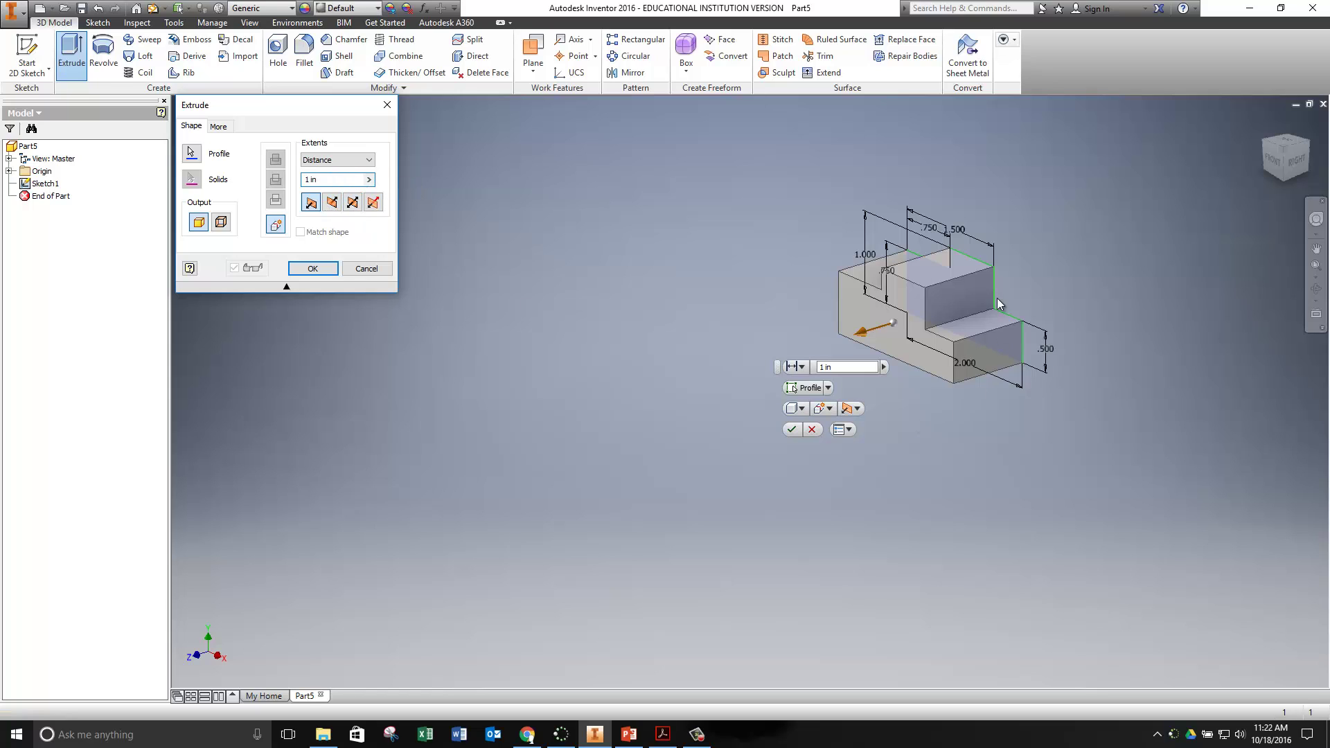
pyautogui.click(318, 269)
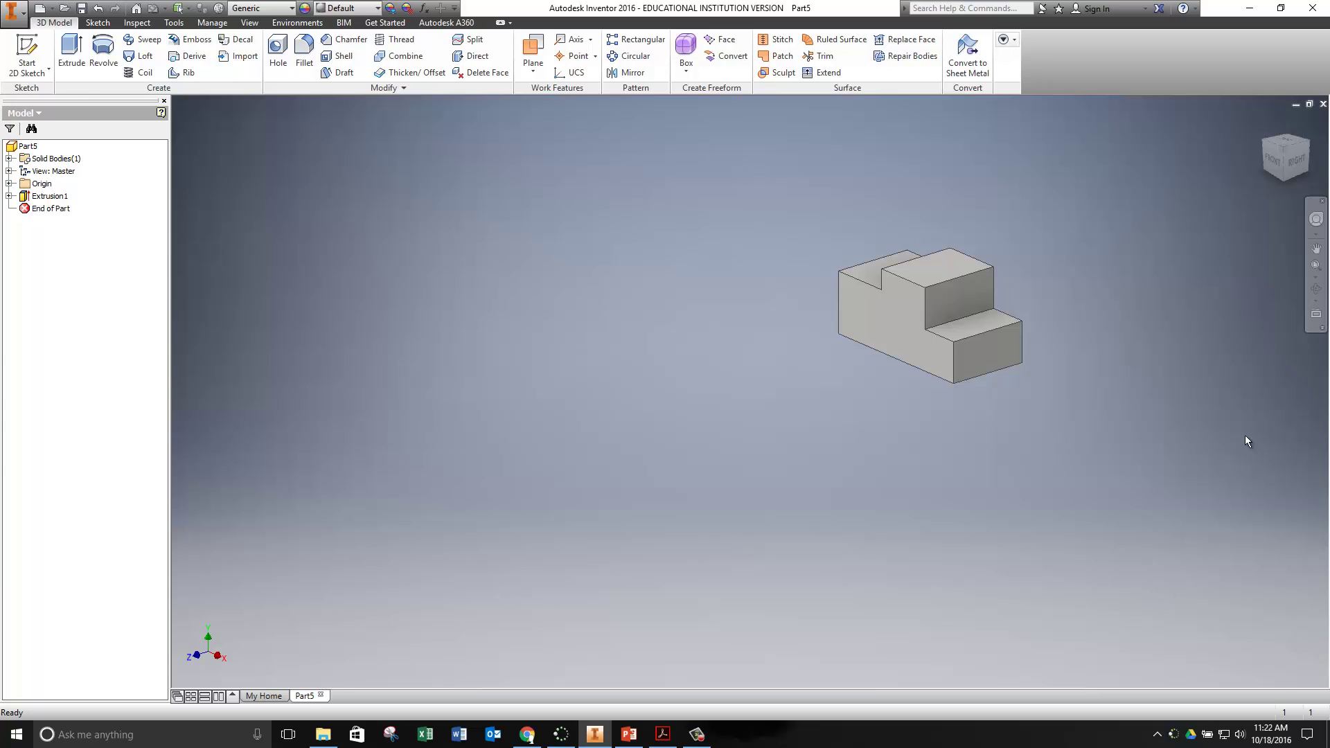
# Undo the extrusion of the stepped profile.
pyautogui.click(76, 51)
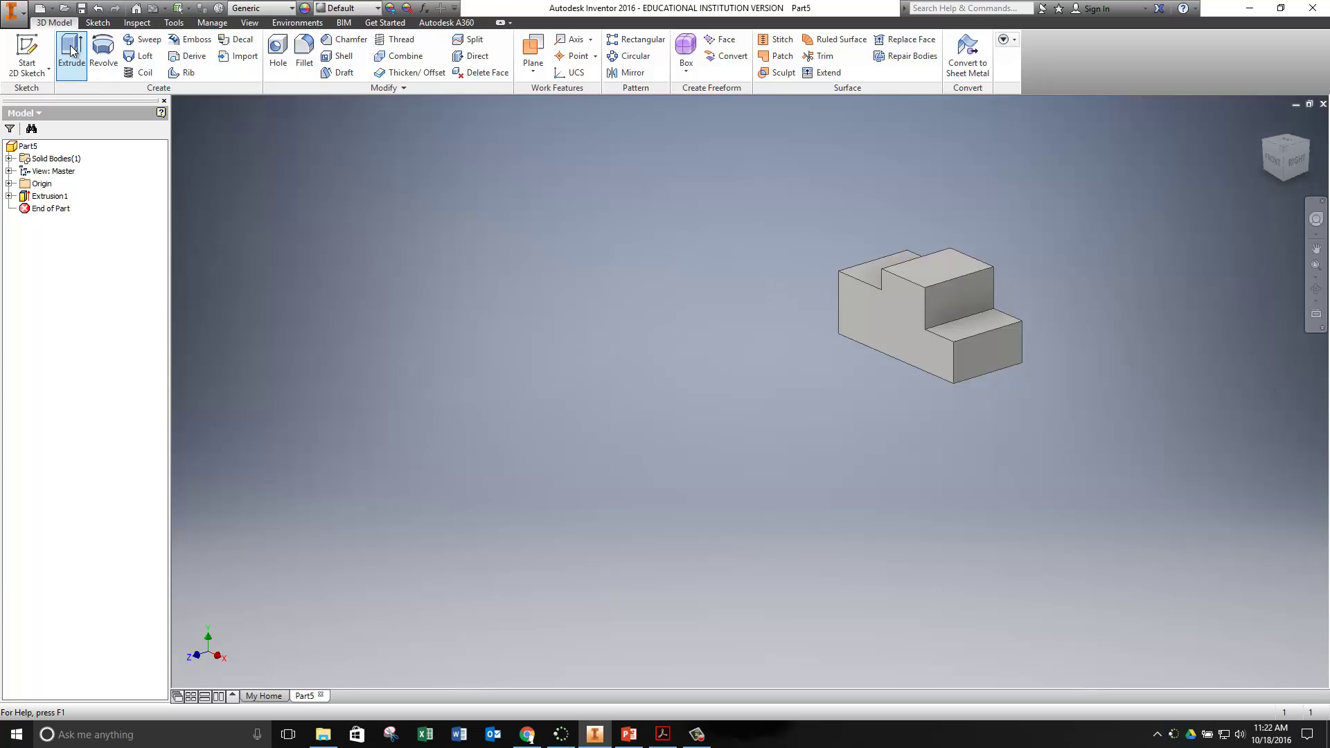
pyautogui.click(672, 188)
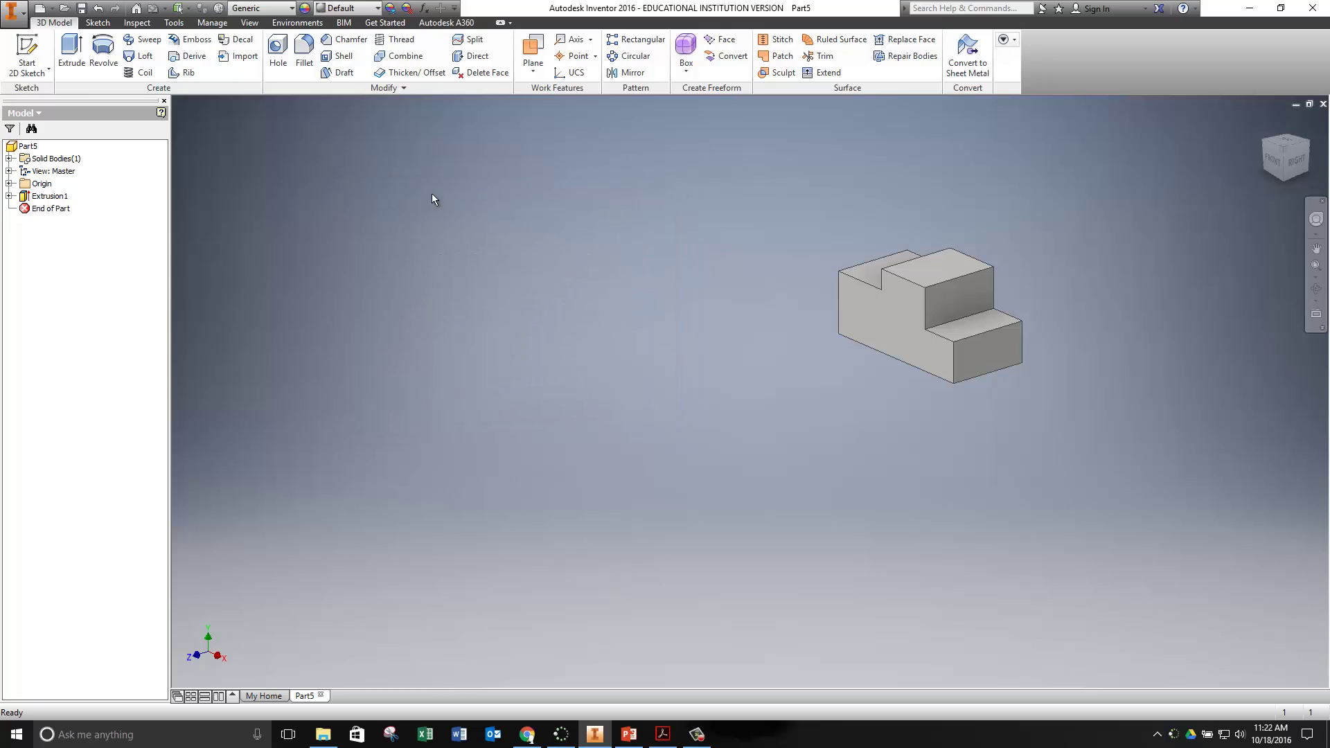
pyautogui.click(98, 8)
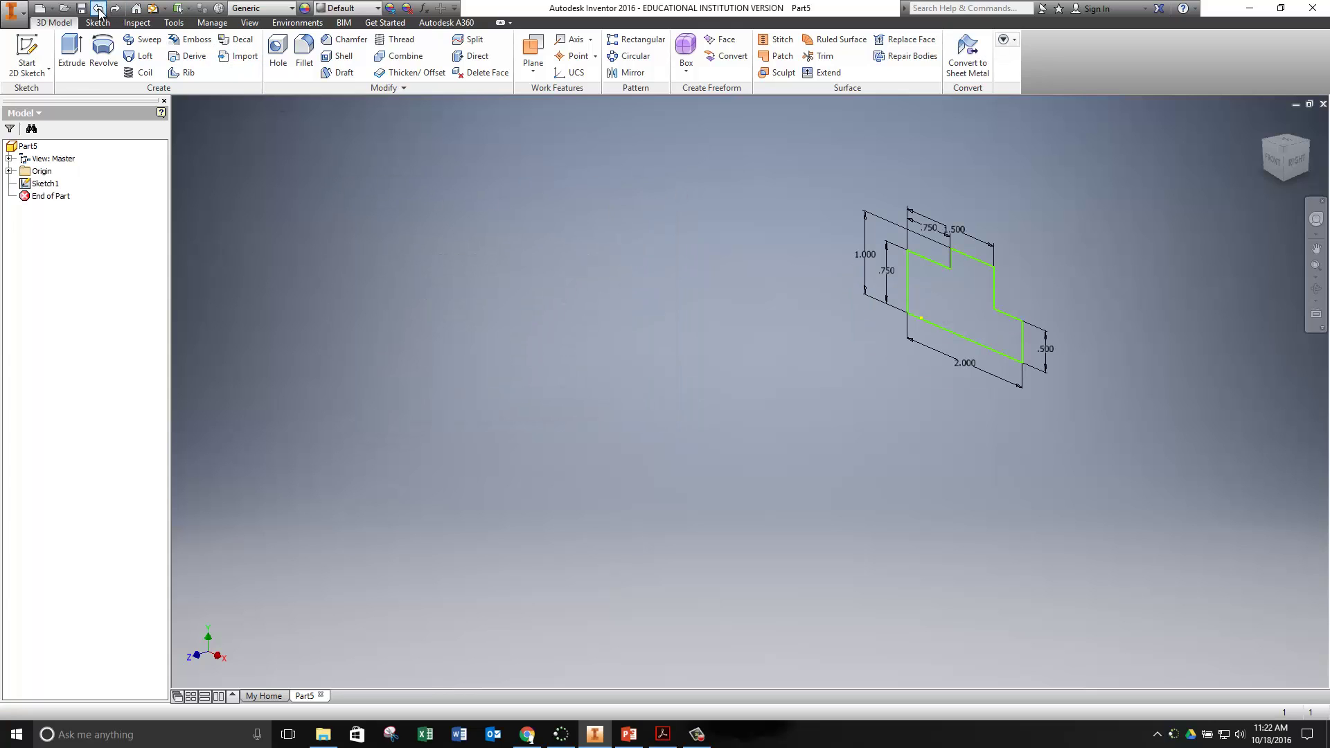
# Collapse the Extrude dialog and extrude the stepped profile 1 in using the in-canvas distance value.
pyautogui.click(73, 50)
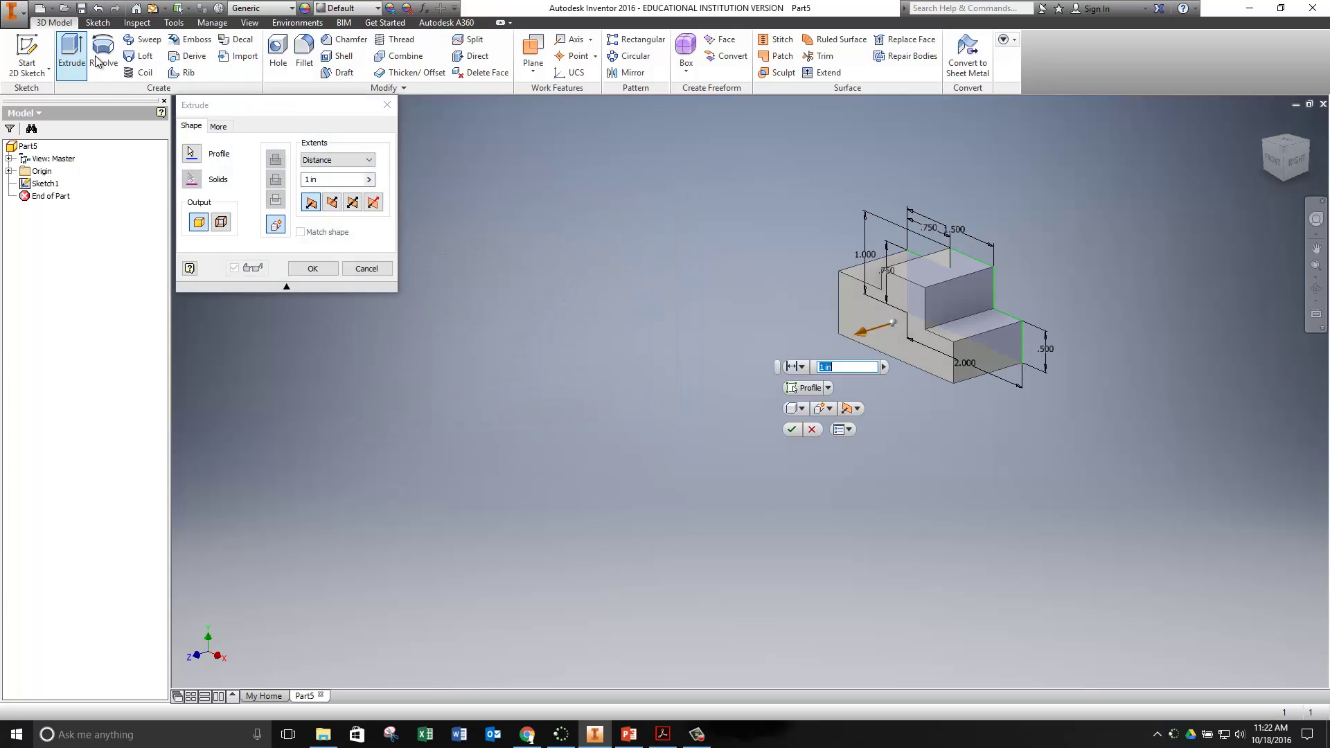
pyautogui.click(287, 256)
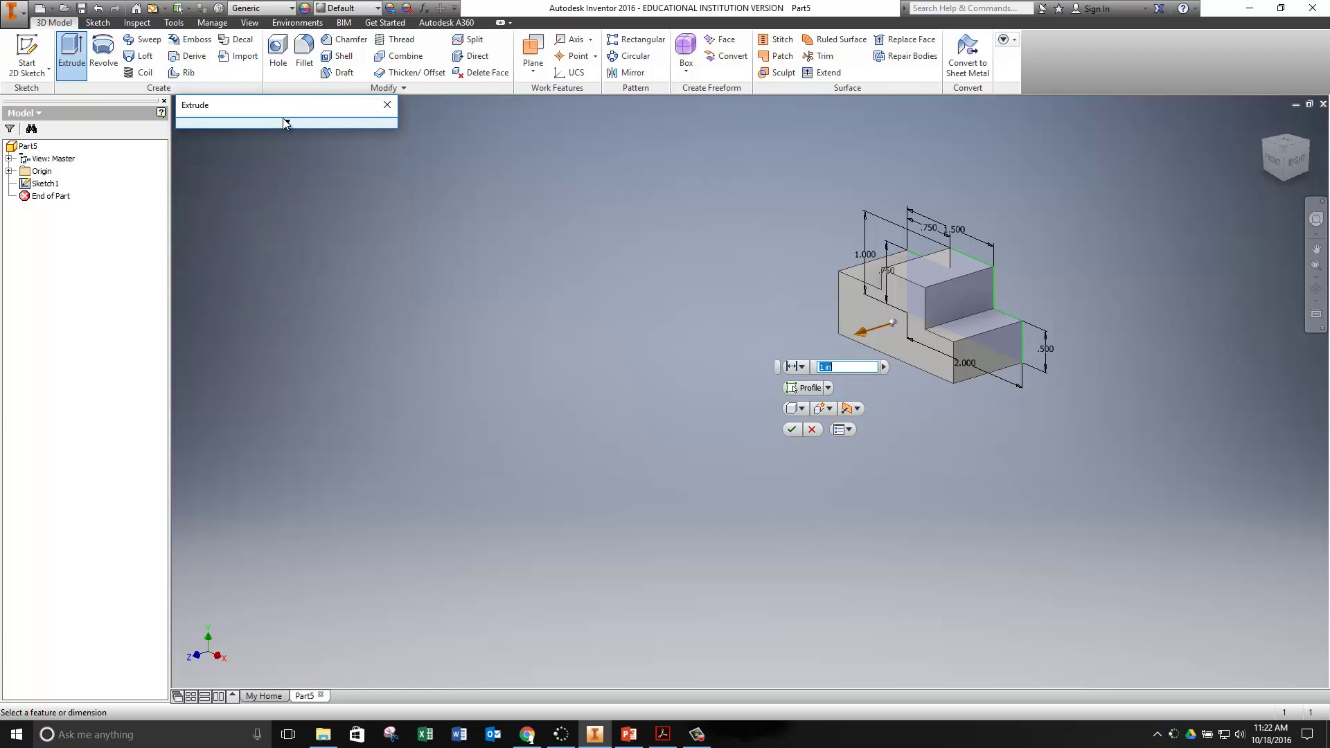
pyautogui.moveTo(286, 106)
pyautogui.mouseDown()
pyautogui.moveTo(300, 166)
pyautogui.moveTo(279, 157)
pyautogui.moveTo(299, 116)
pyautogui.mouseUp()
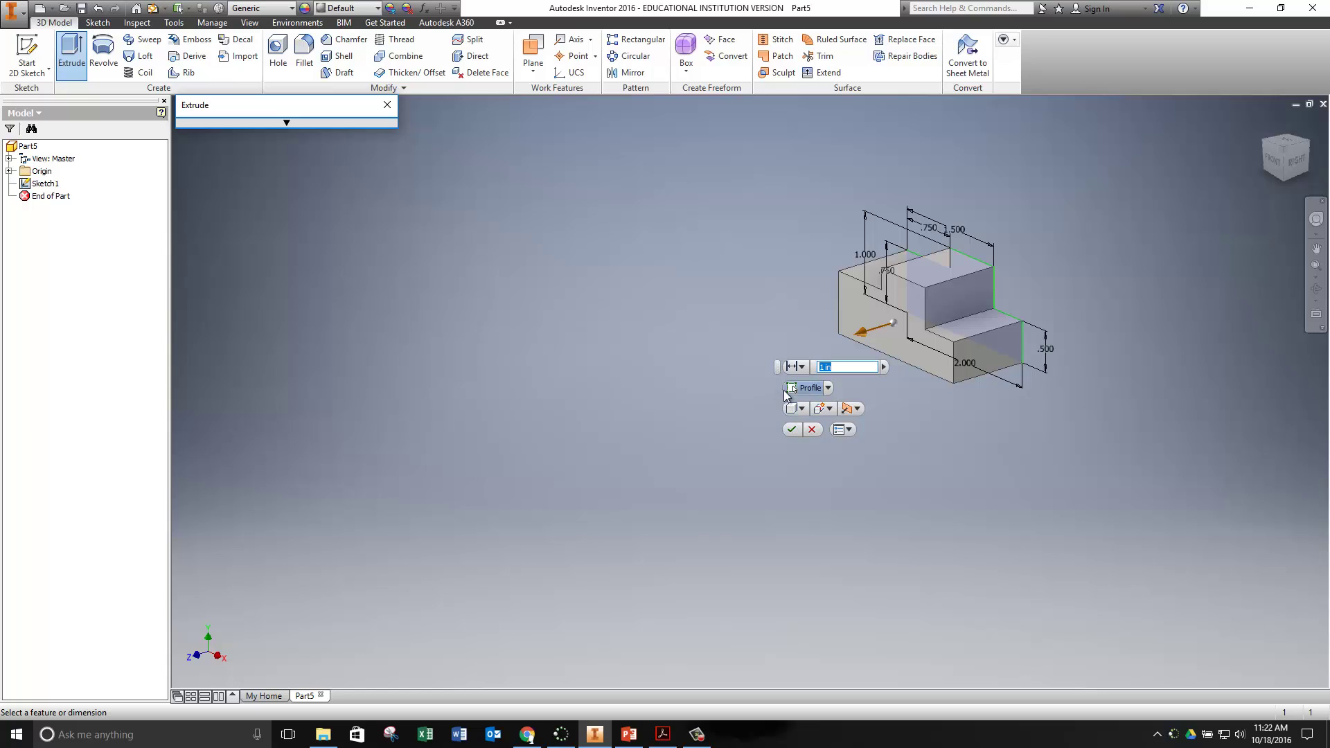
pyautogui.moveTo(779, 368)
pyautogui.mouseDown()
pyautogui.moveTo(681, 364)
pyautogui.moveTo(774, 364)
pyautogui.mouseUp()
pyautogui.click(843, 367)
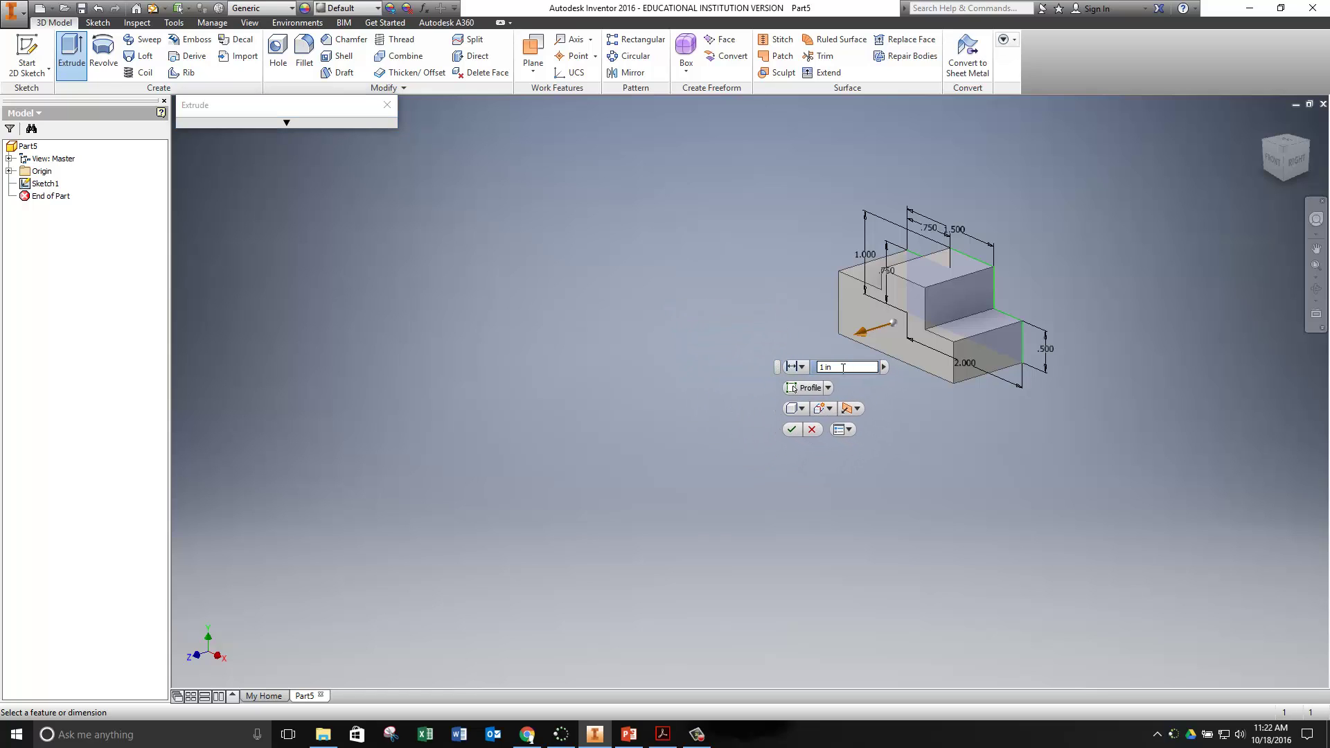
pyautogui.click(833, 368)
pyautogui.click(791, 430)
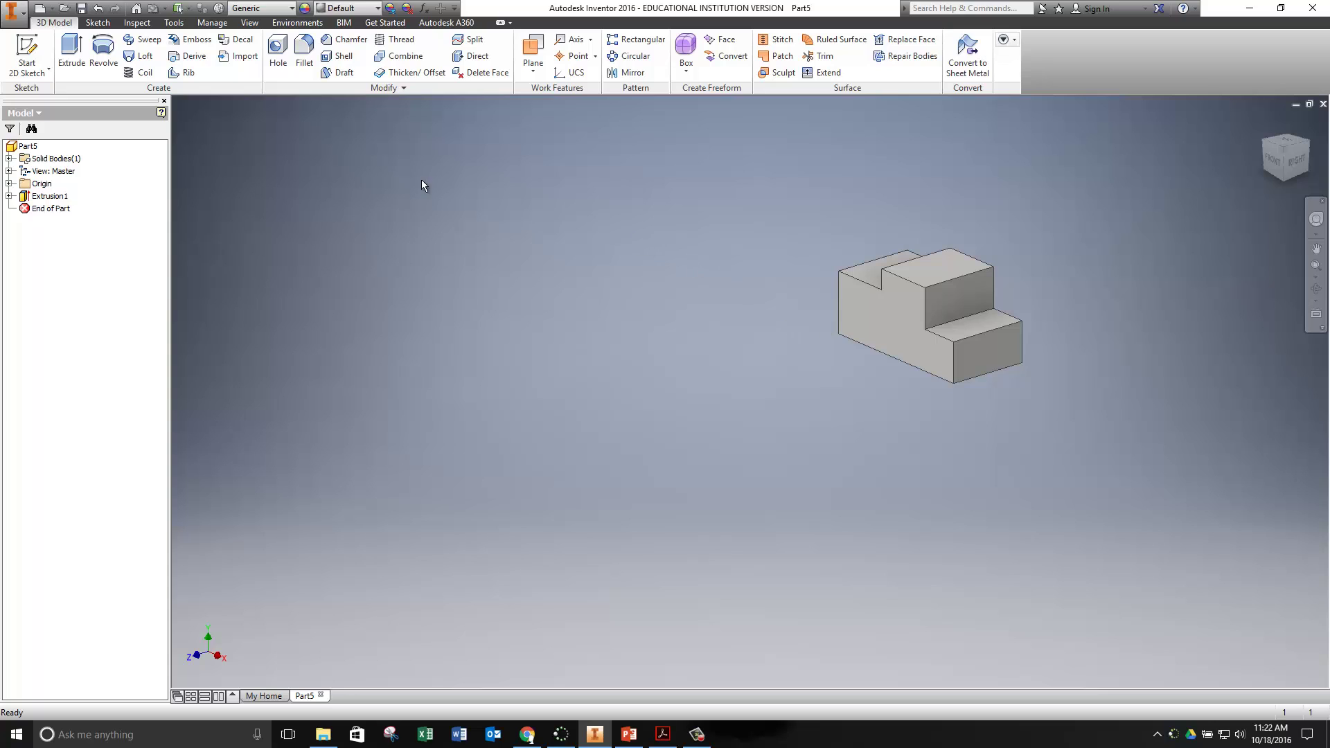
# Save the part as practiceshape01 in the Documents folder as an Autodesk Inventor part.
pyautogui.click(15, 14)
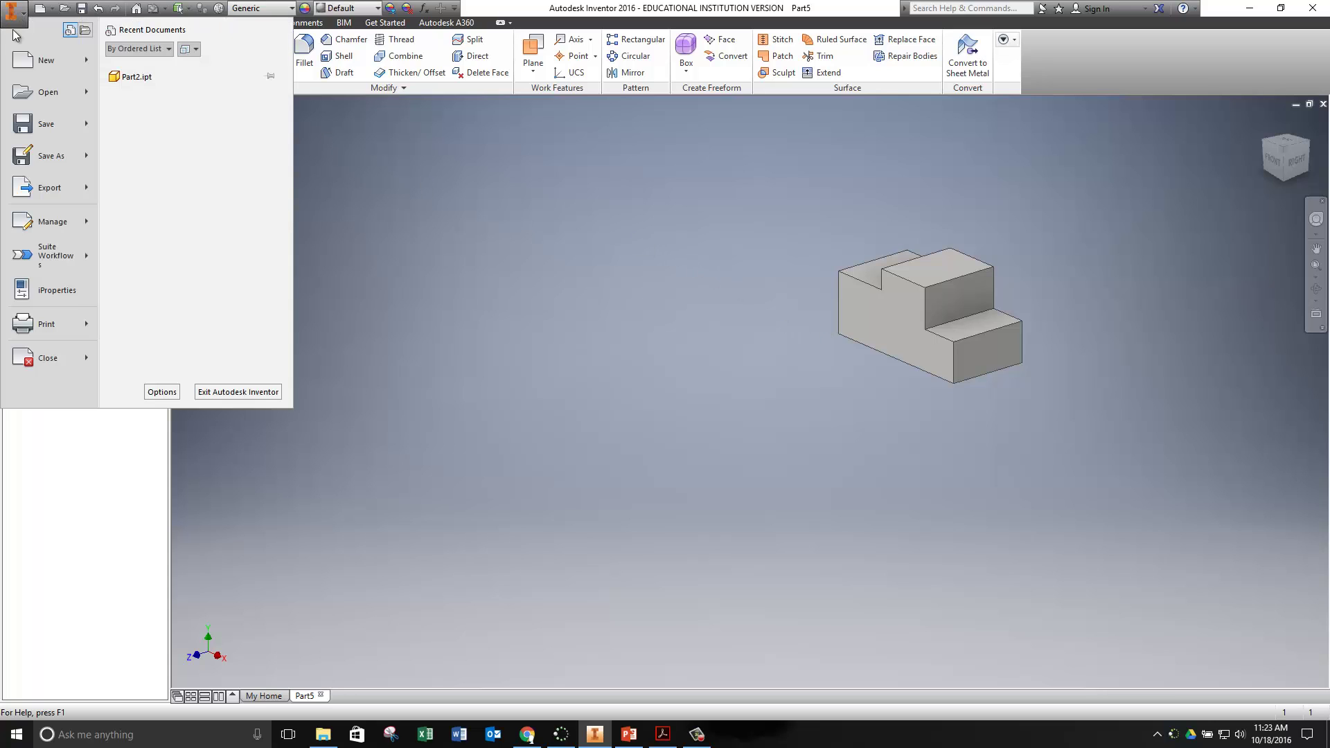
pyautogui.click(45, 158)
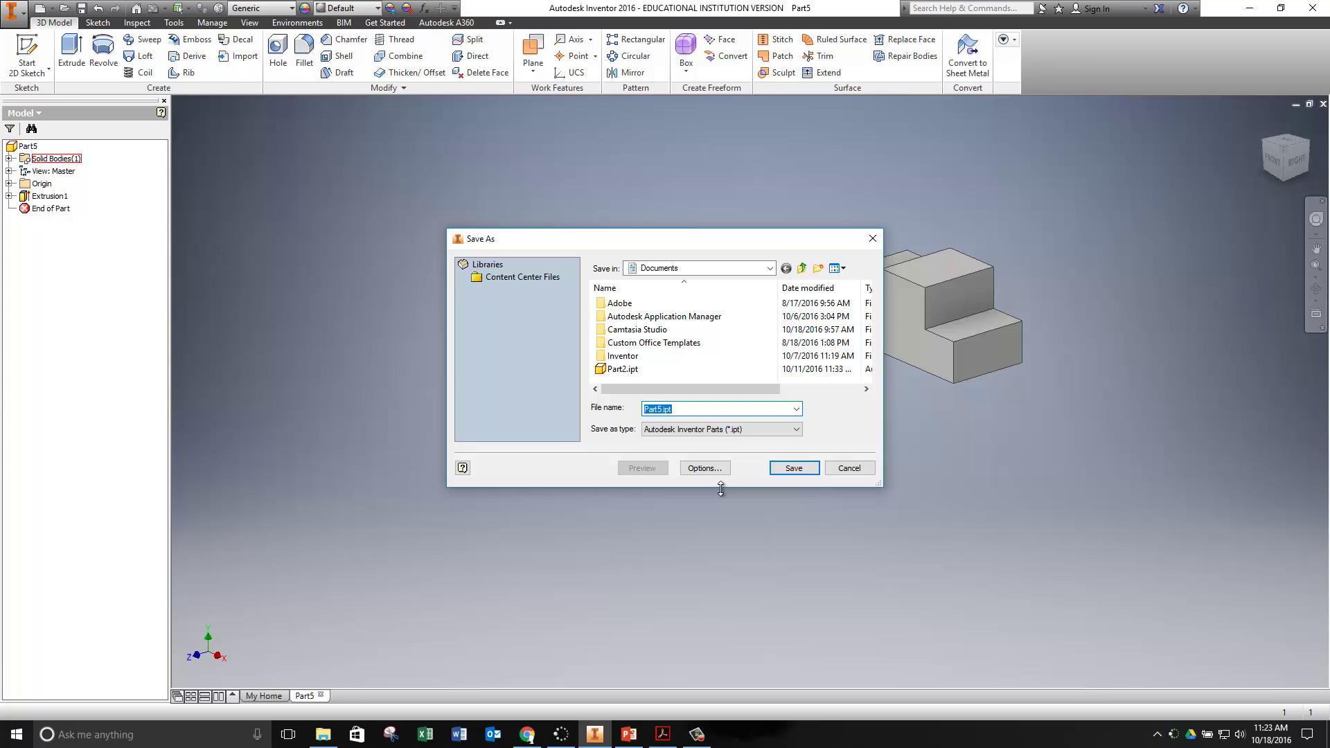
pyautogui.write('p')
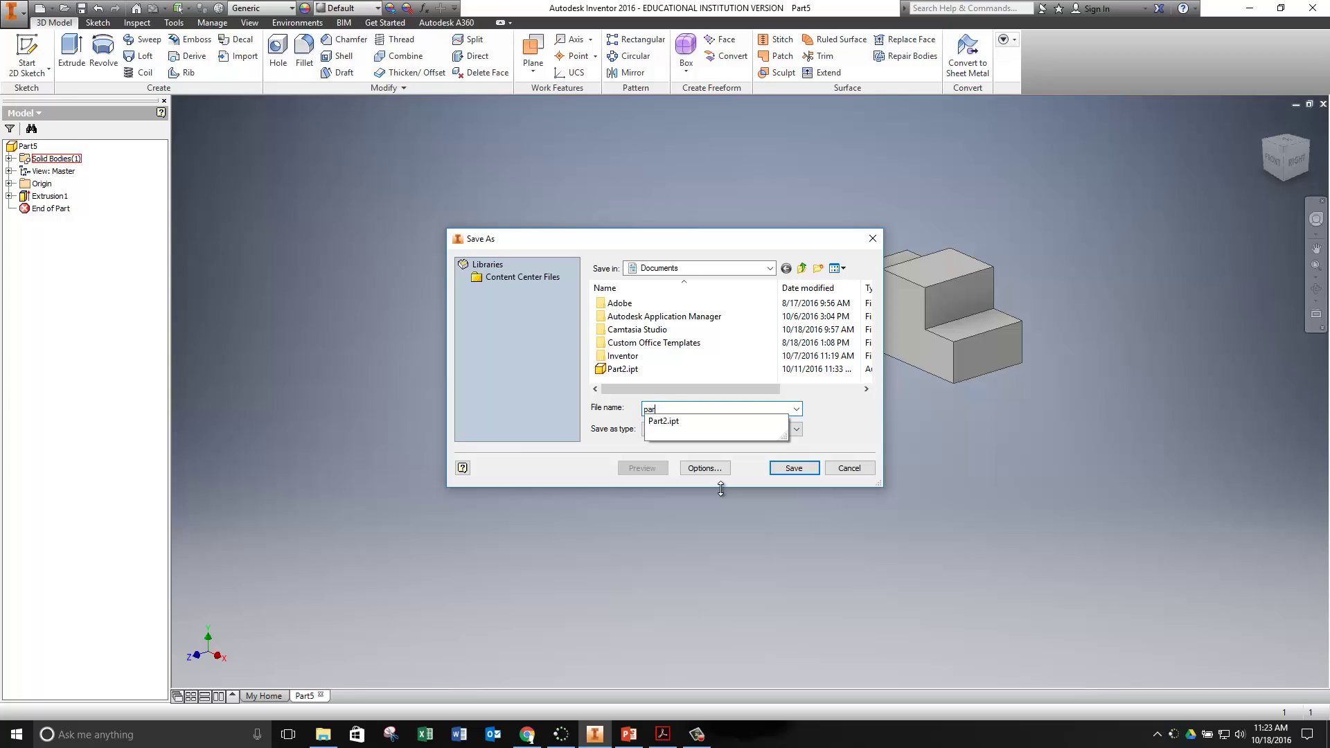
pyautogui.write('racticeshape01')
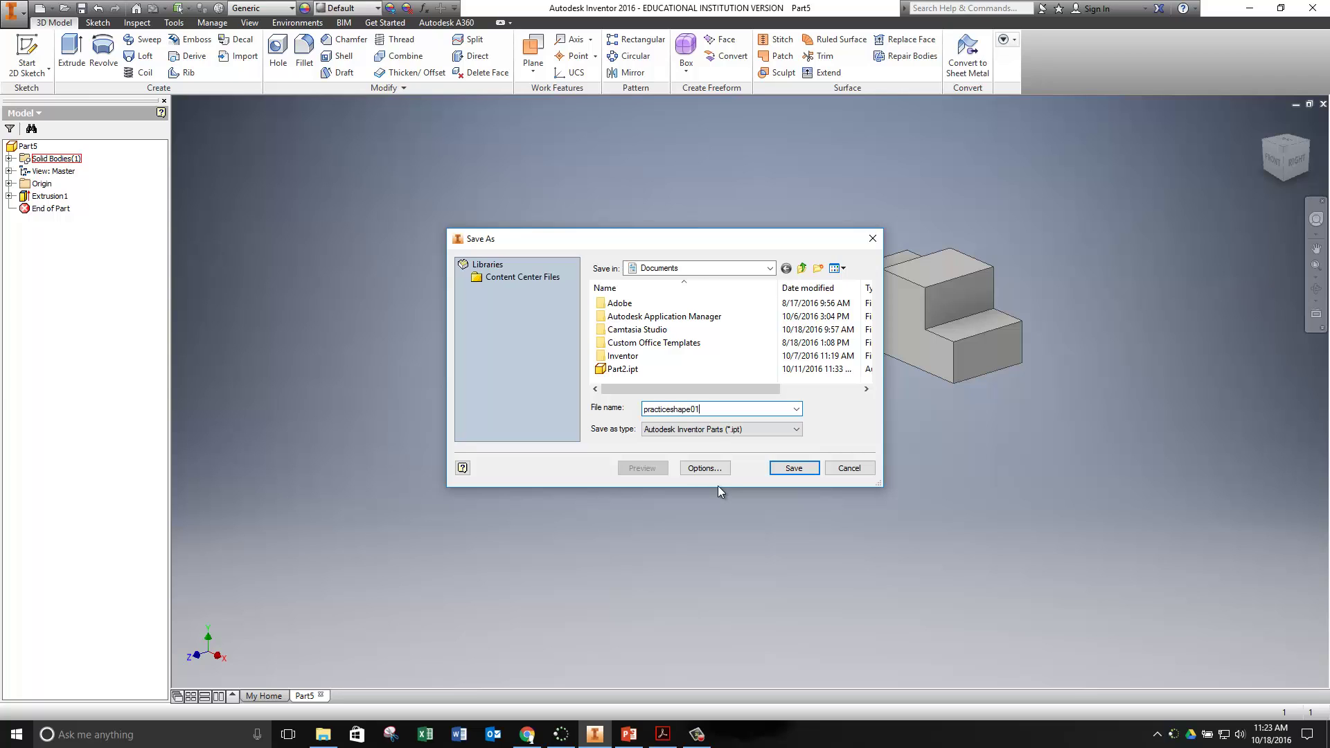
pyautogui.click(797, 468)
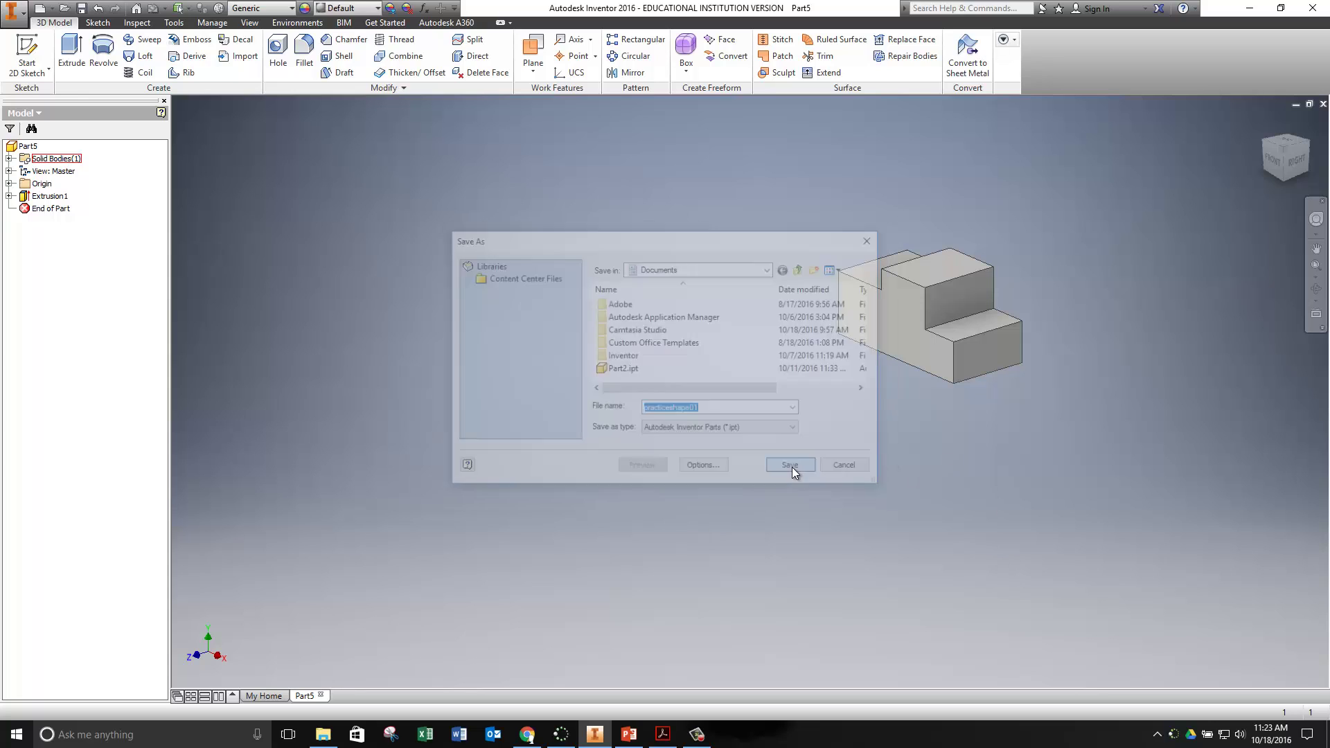
pyautogui.press('F6')
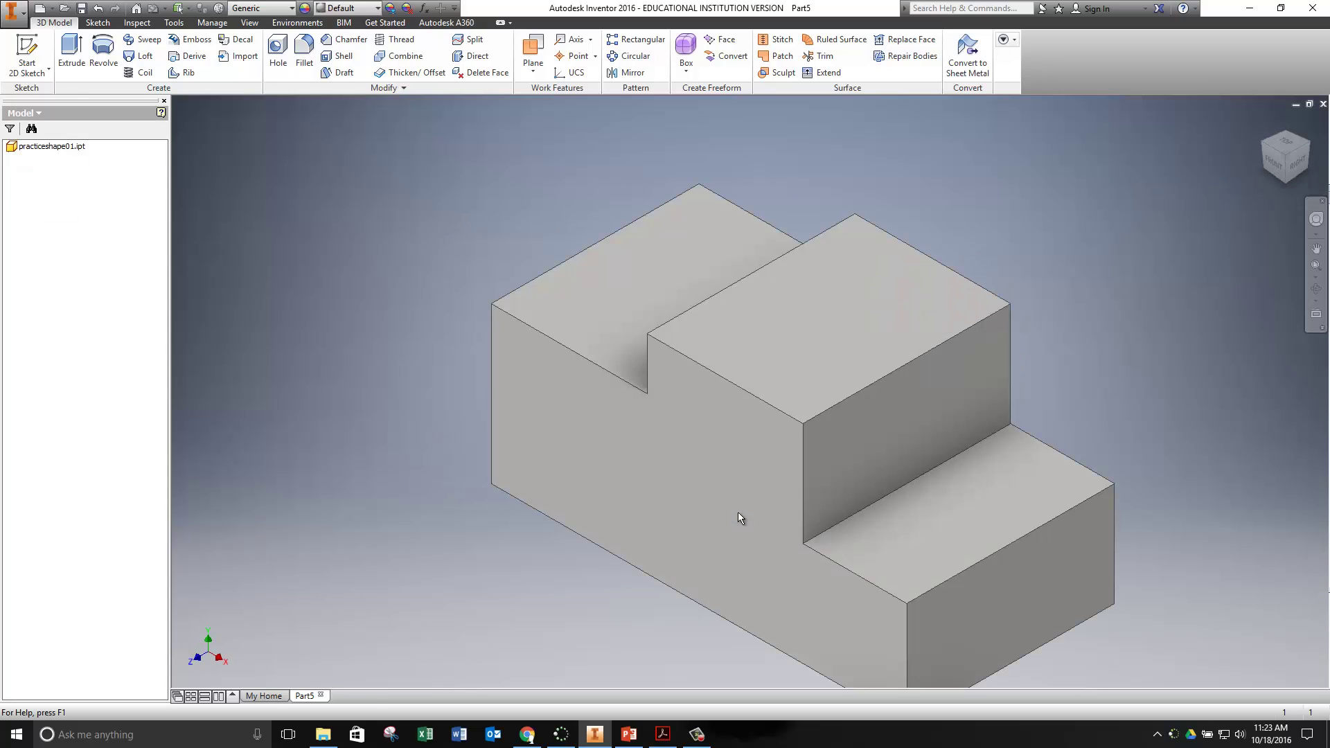